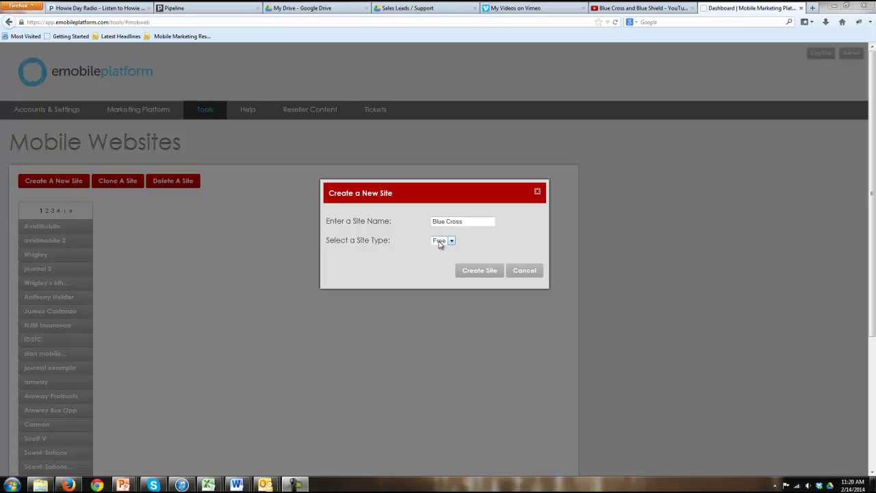
Create the Blue Cross site with the chosen site type and open it from the last page of sites
click(440, 244)
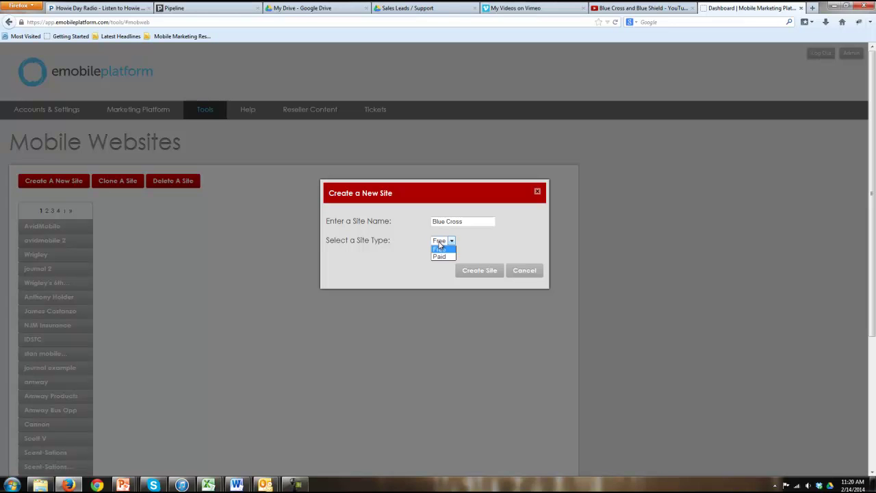
click(440, 258)
click(461, 270)
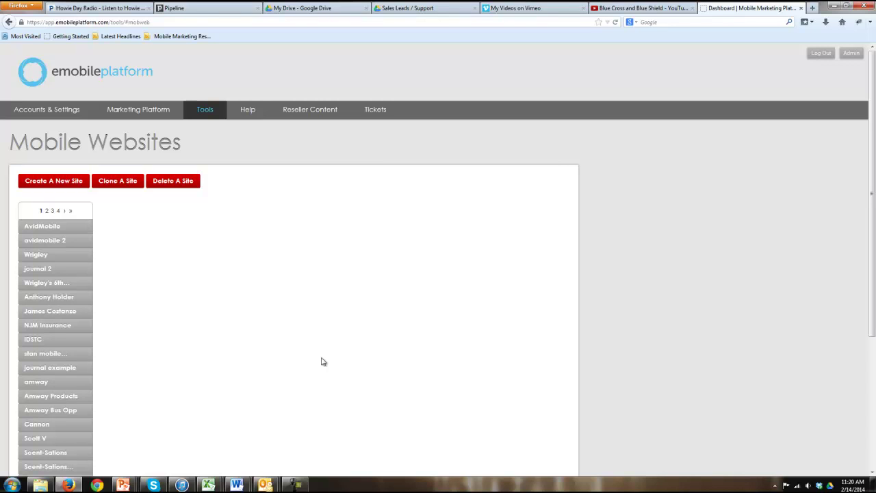
click(70, 211)
click(39, 256)
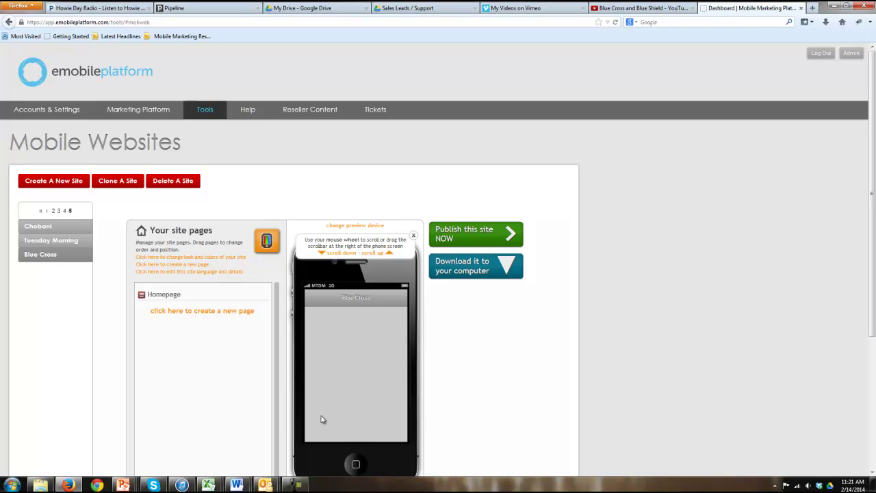
Preview the Simple, Ribbon and Modern layouts for the site
click(207, 258)
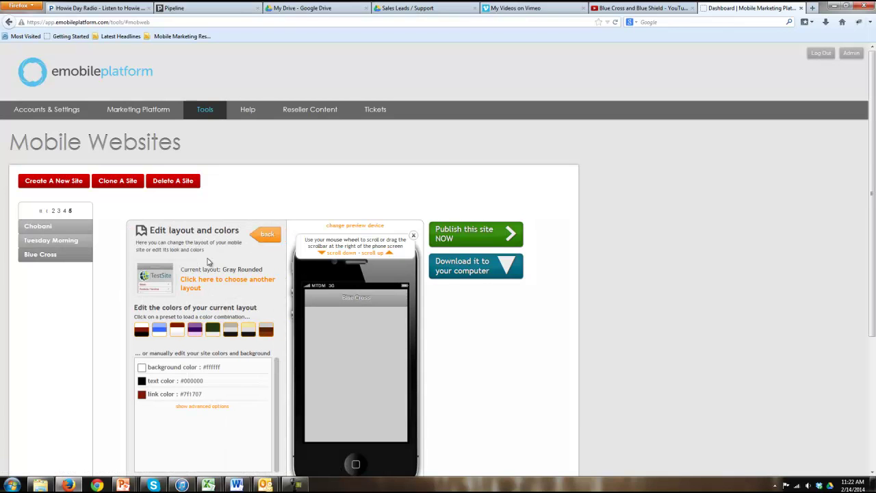
click(209, 283)
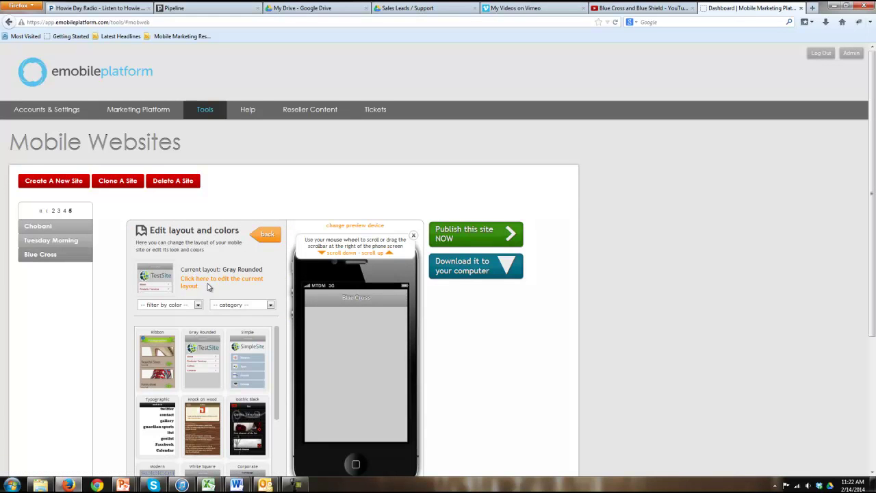
click(243, 378)
scroll(240, 373, down, 2)
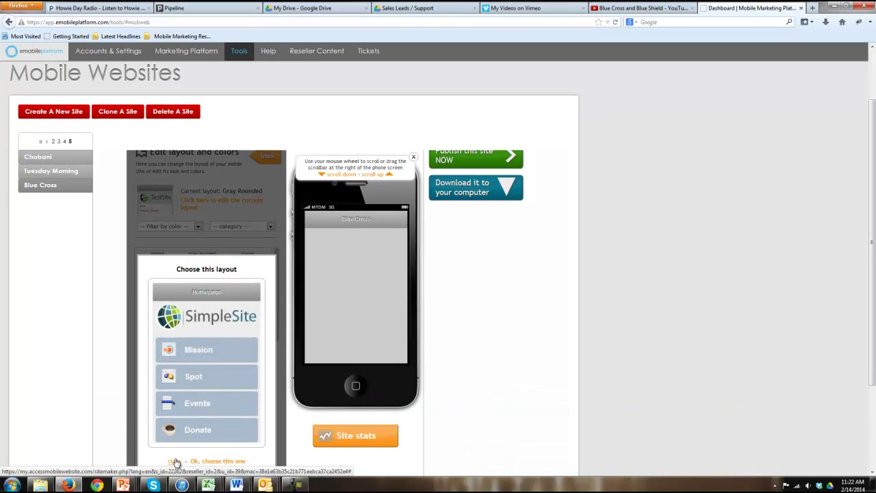
click(174, 462)
click(148, 273)
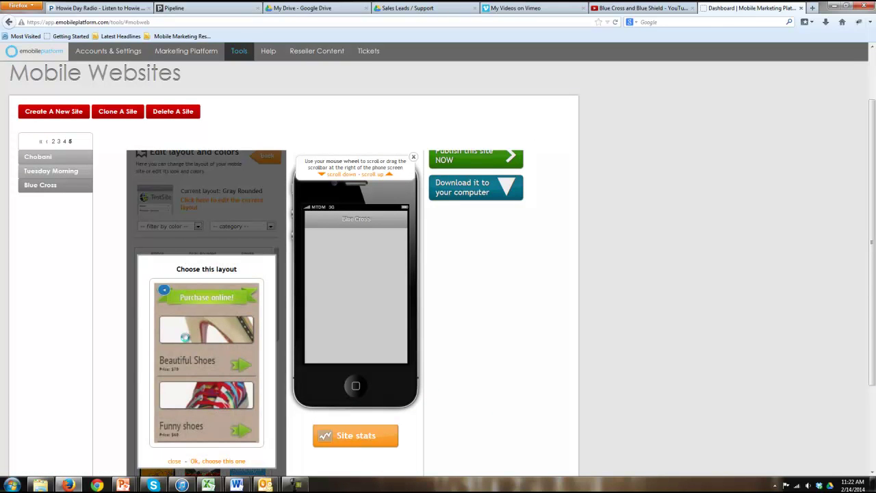
click(174, 461)
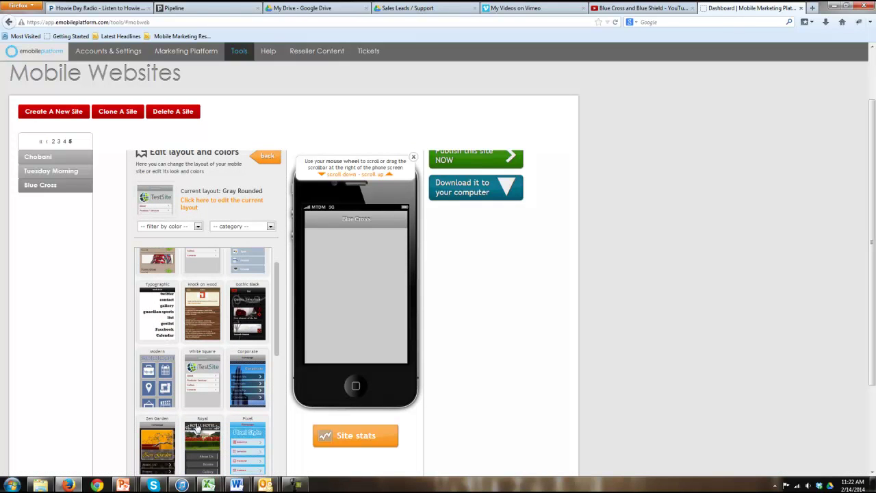
click(155, 385)
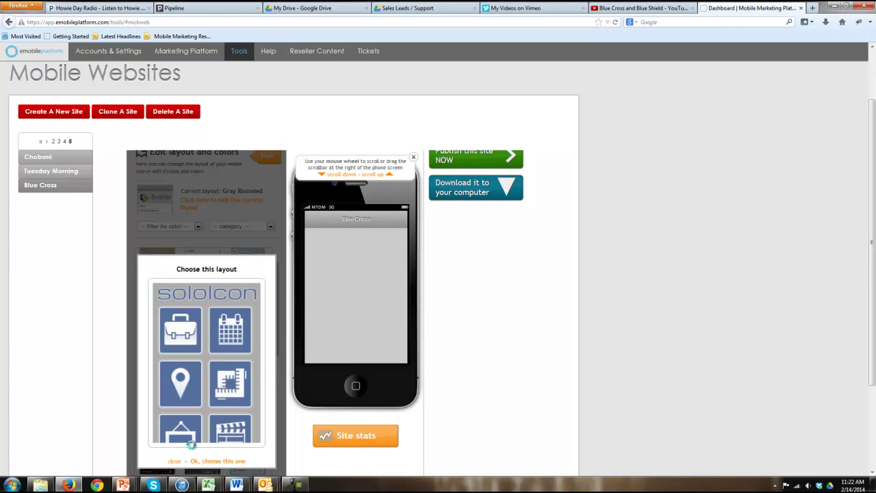
click(175, 462)
Apply the Chic layout to the site and confirm the switch
scroll(210, 395, down, 3)
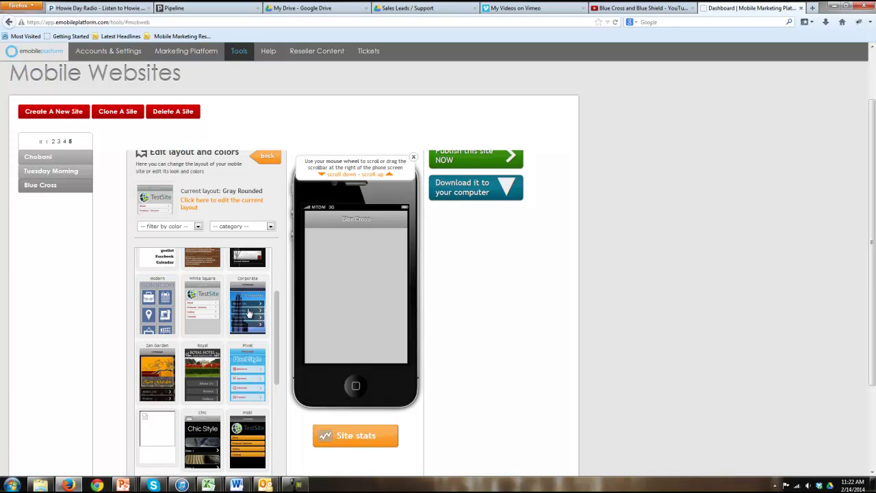
scroll(212, 407, down, 1)
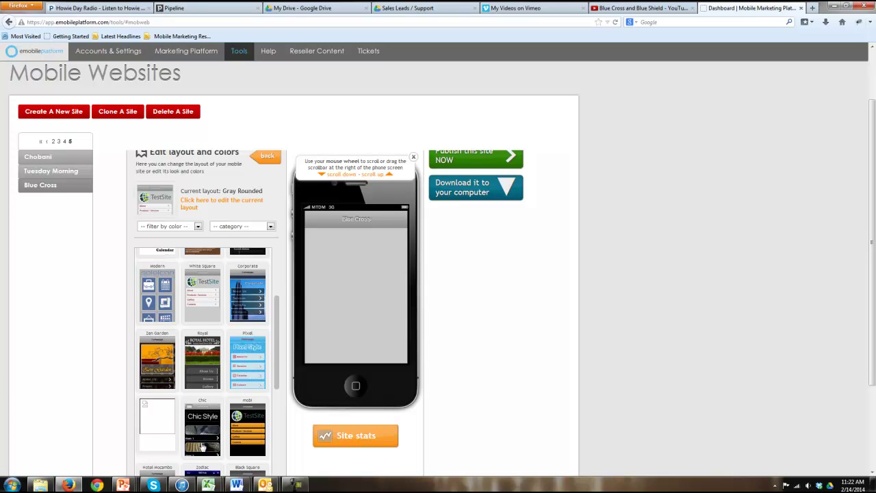
click(207, 433)
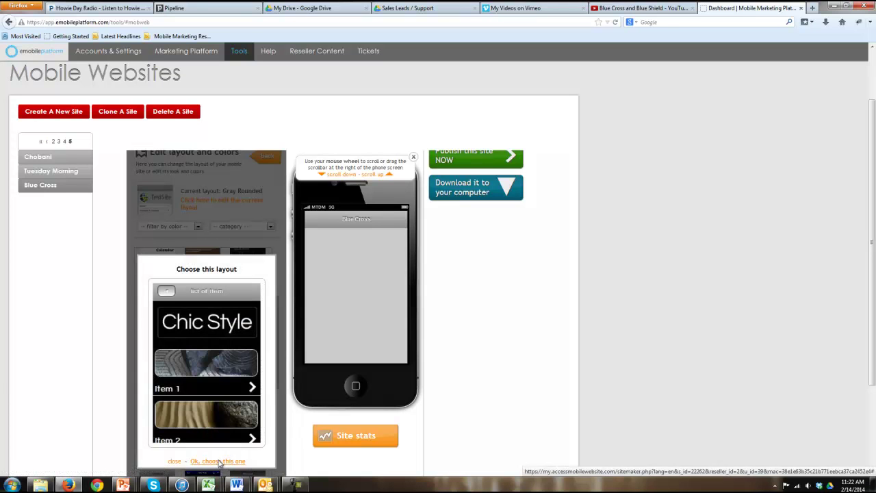
click(221, 462)
click(568, 220)
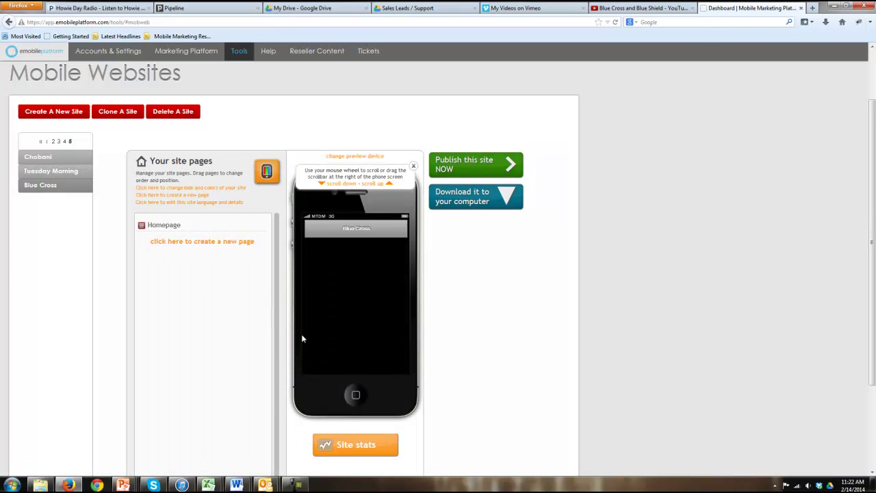
click(198, 189)
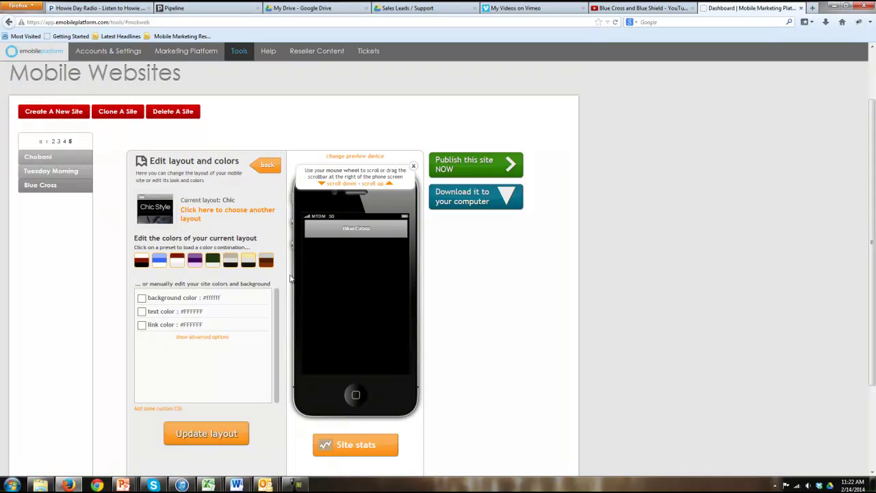
Try the brown colour preset and review the full colour settings before backing out
click(267, 264)
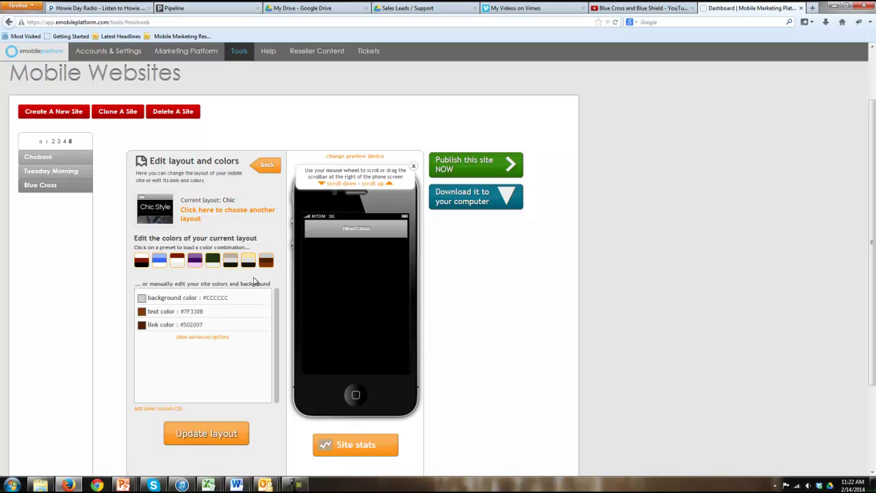
click(219, 337)
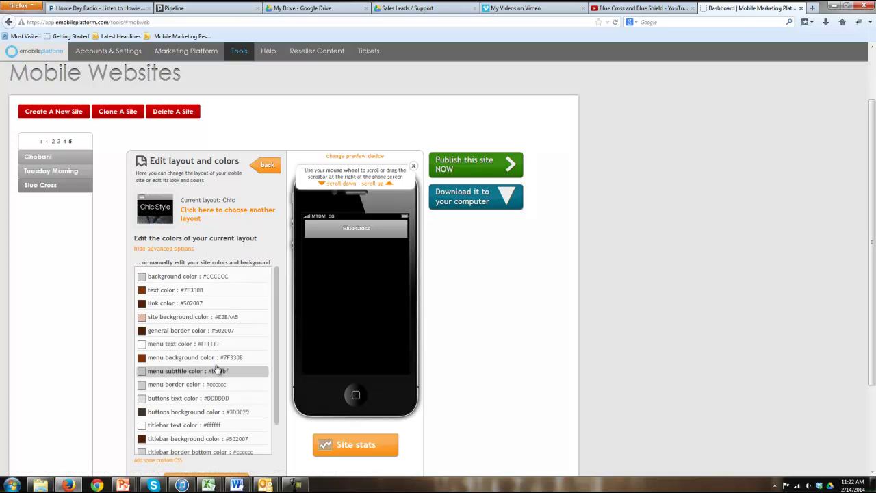
click(208, 213)
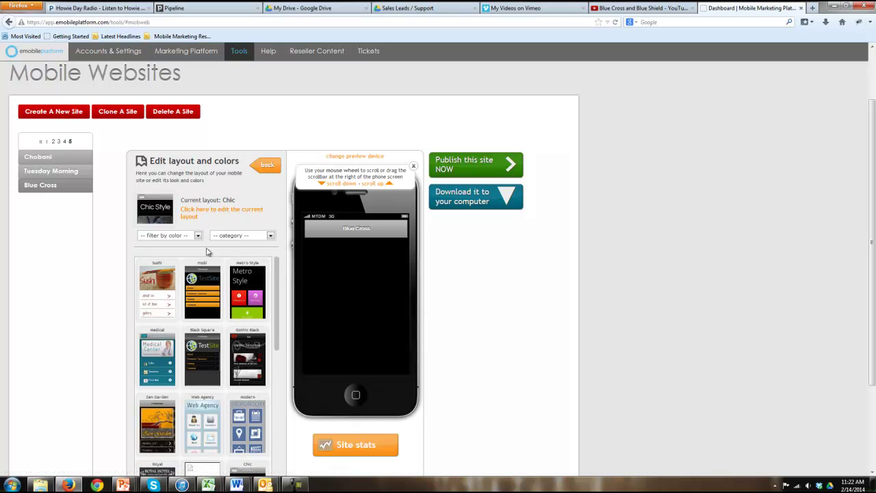
click(266, 166)
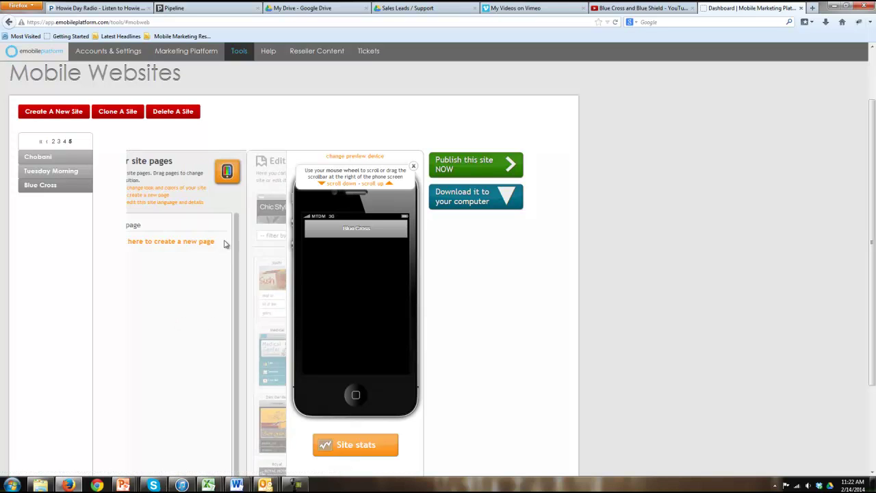
Try the purple and dark red presets, then choose the blue preset, leaving the background unchanged
click(193, 187)
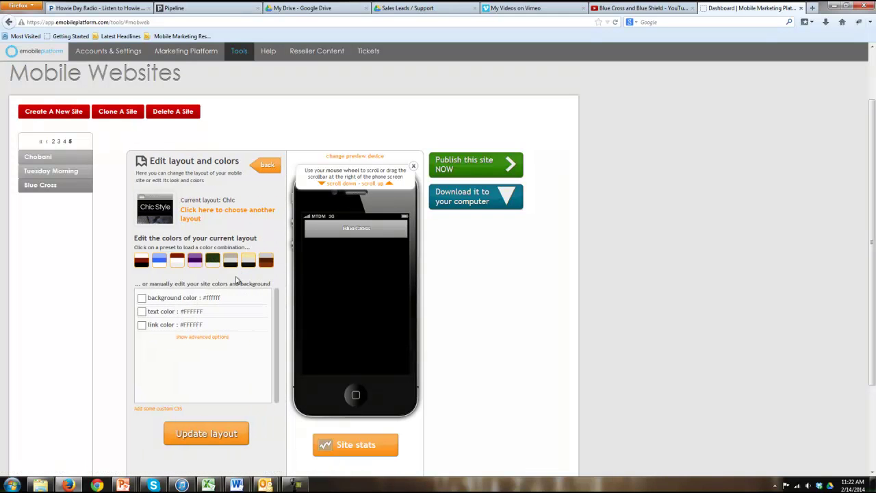
click(193, 261)
click(177, 261)
click(159, 260)
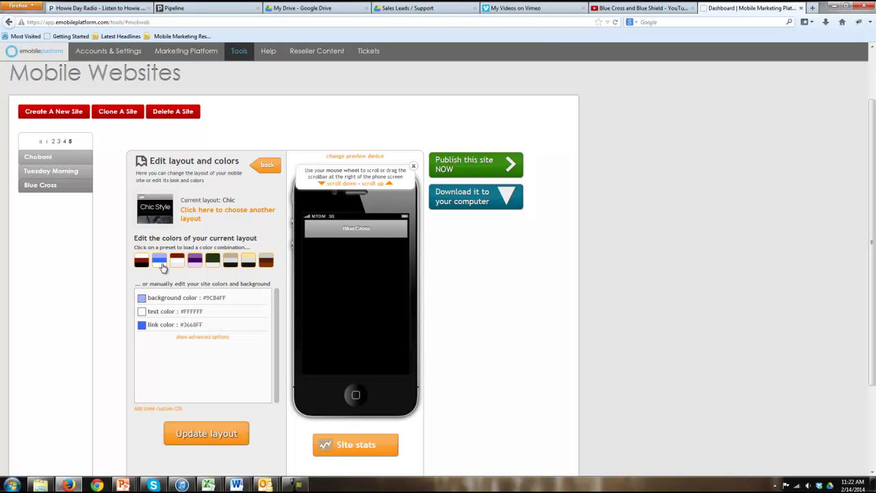
click(199, 337)
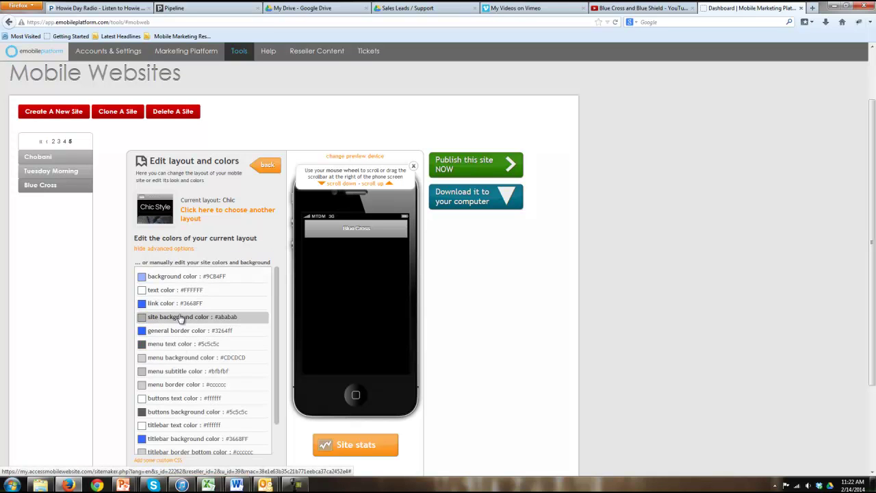
click(180, 318)
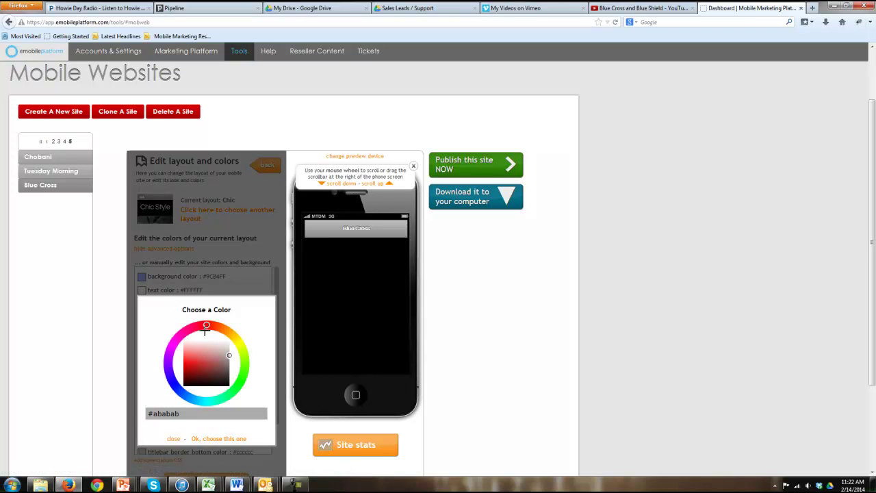
drag(184, 414, 98, 413)
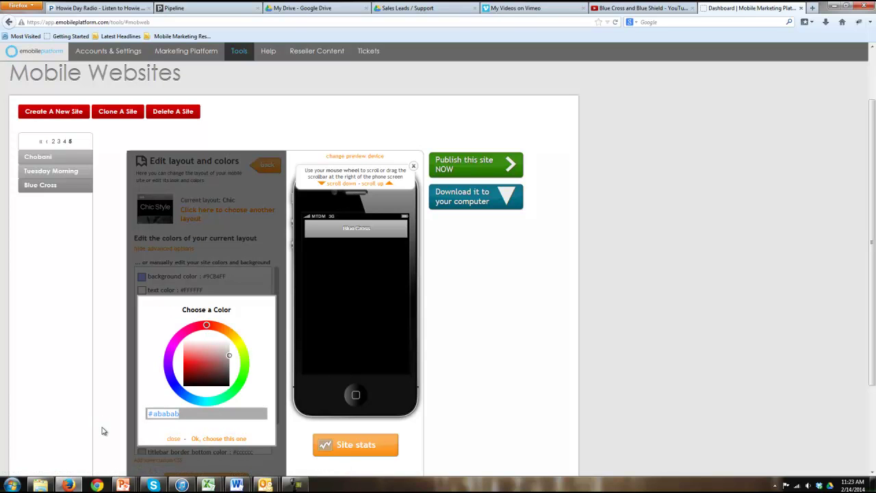
mouse_move(207, 325)
mouse_down()
mouse_move(168, 354)
mouse_move(206, 375)
mouse_move(197, 368)
mouse_up()
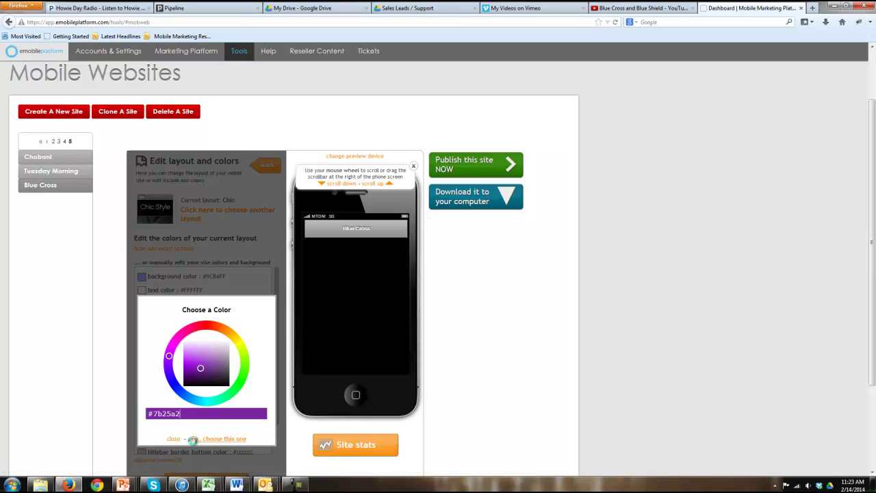
click(172, 442)
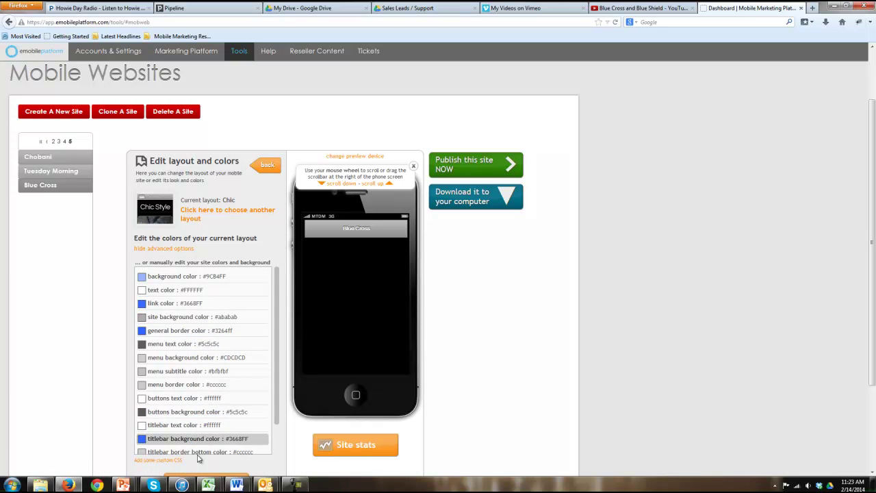
Save the blue colour scheme with Update layout and return to the site pages
scroll(206, 434, down, 2)
scroll(110, 398, down, 2)
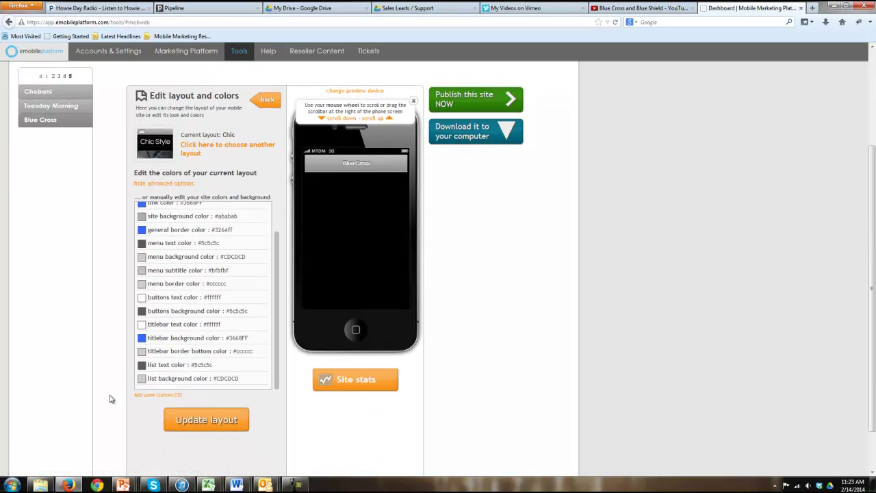
click(203, 415)
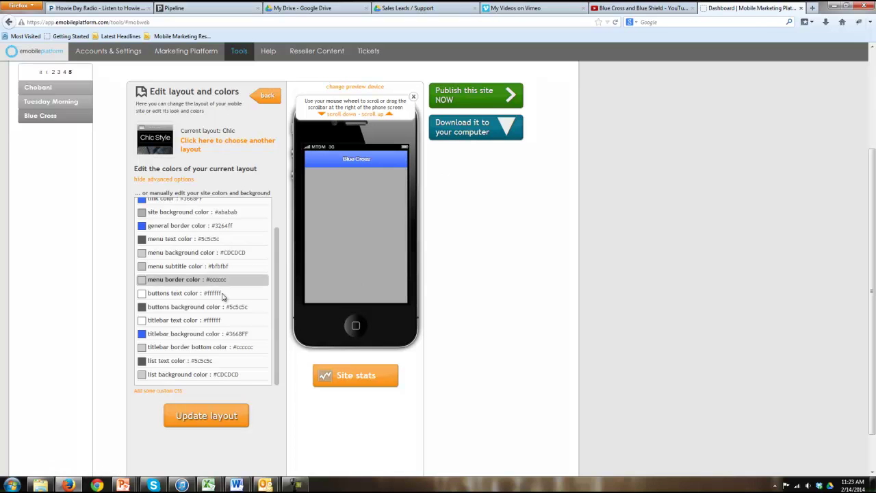
scroll(231, 272, up, 2)
click(260, 99)
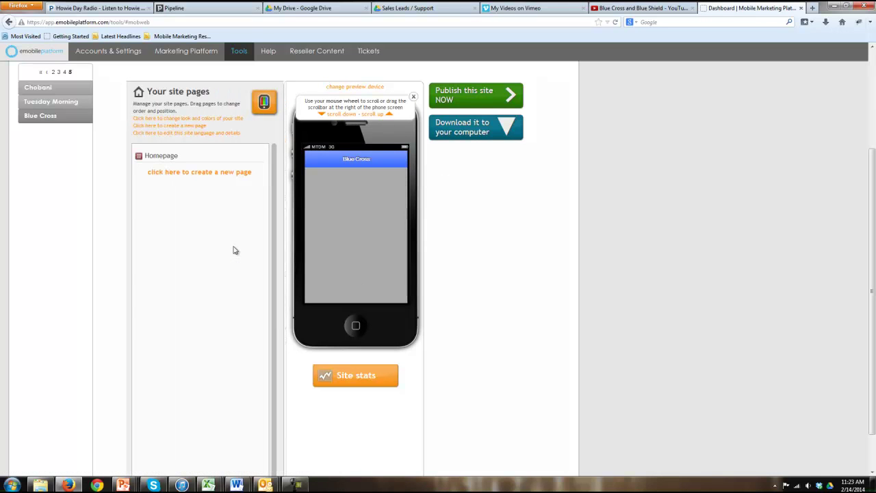
Open the Blue Cross site details and set visalus icon.JPG as the site icon
click(182, 133)
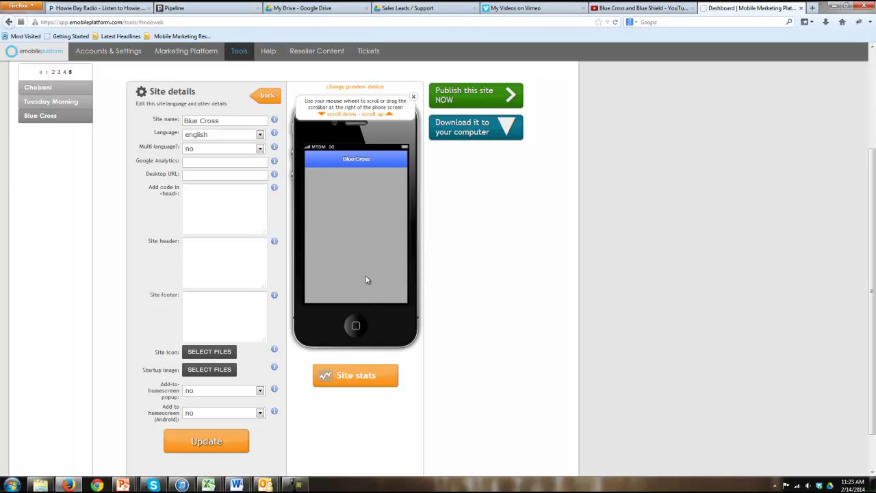
key(Tab)
key(Tab)
click(215, 264)
click(226, 319)
key(shift+Tab)
click(223, 356)
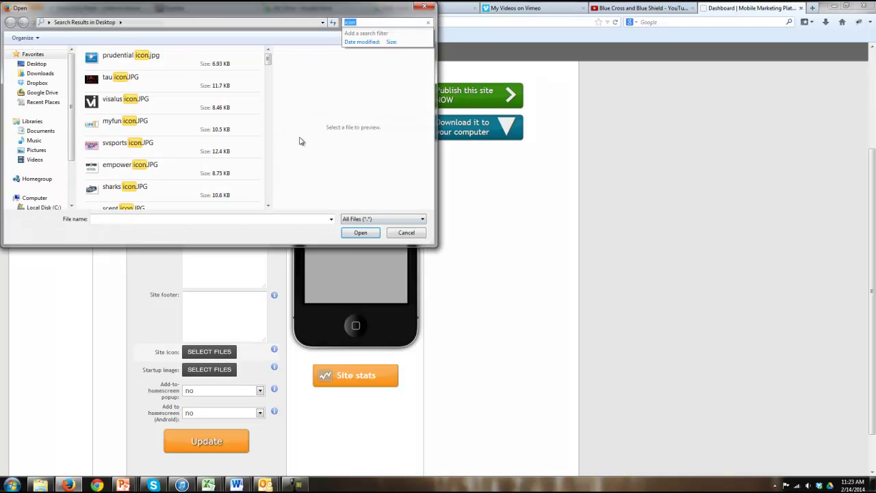
double_click(192, 110)
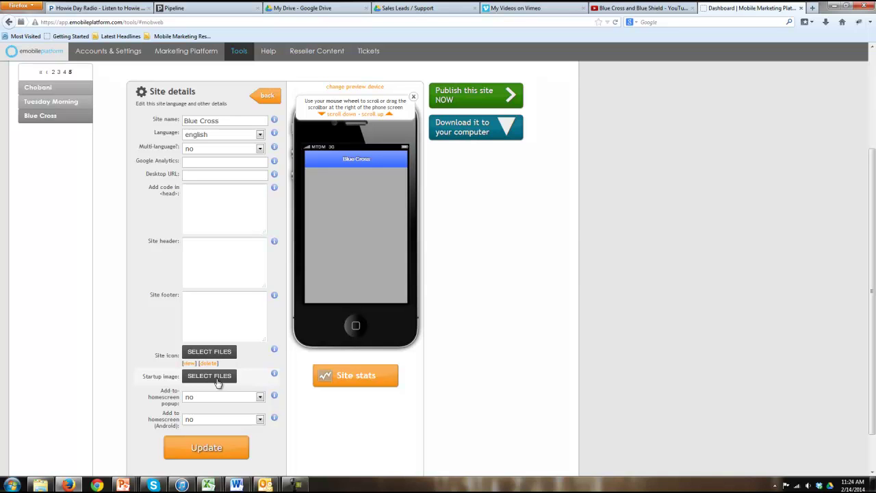
Set the add-to-homescreen popup to every visit and Android to only first visit, then save
click(206, 400)
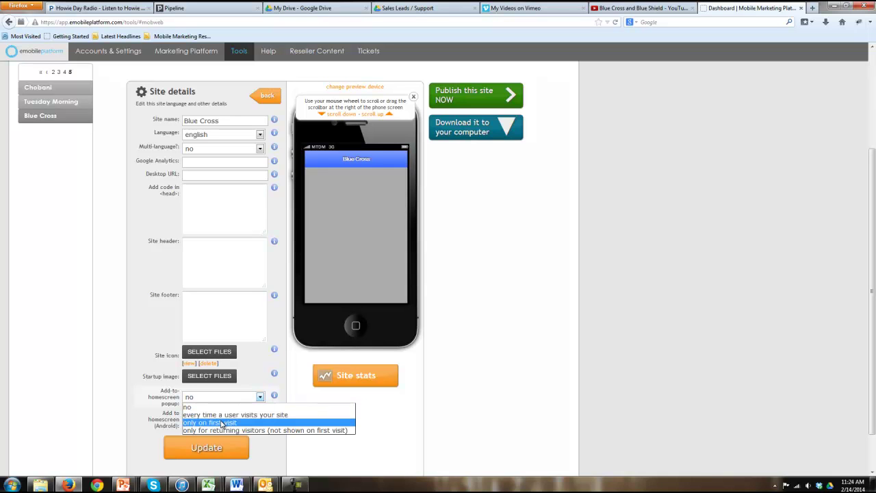
click(222, 423)
click(220, 422)
click(215, 444)
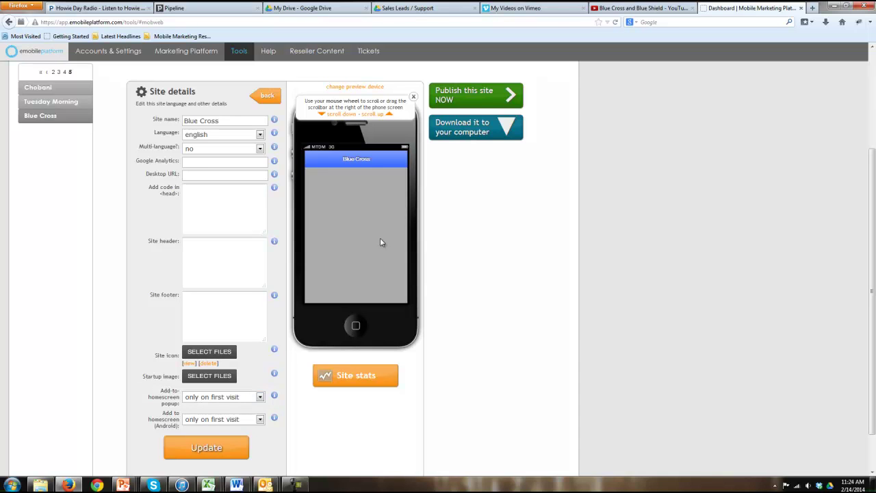
click(232, 397)
click(230, 421)
click(204, 452)
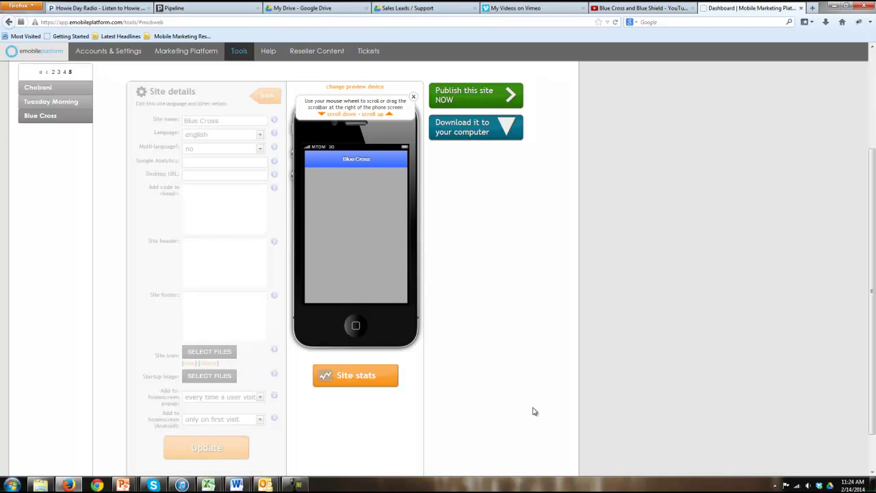
Open the Homepage for editing and start inserting an image into its content
click(491, 218)
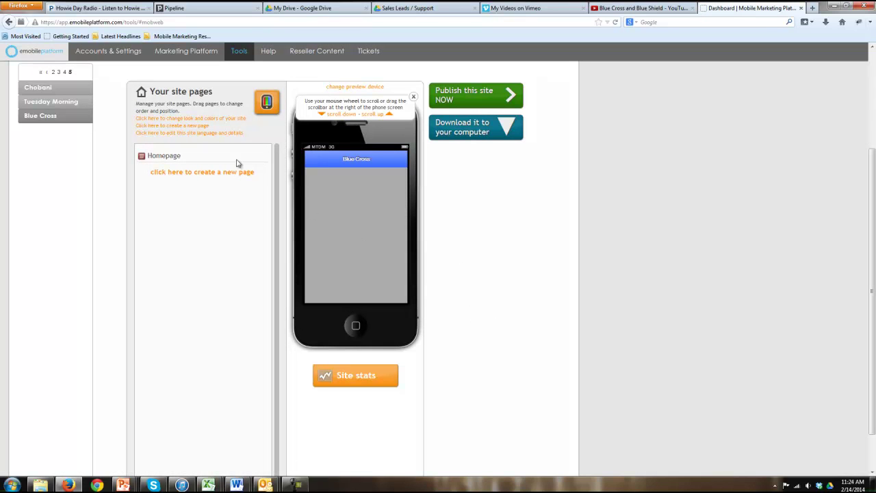
click(173, 157)
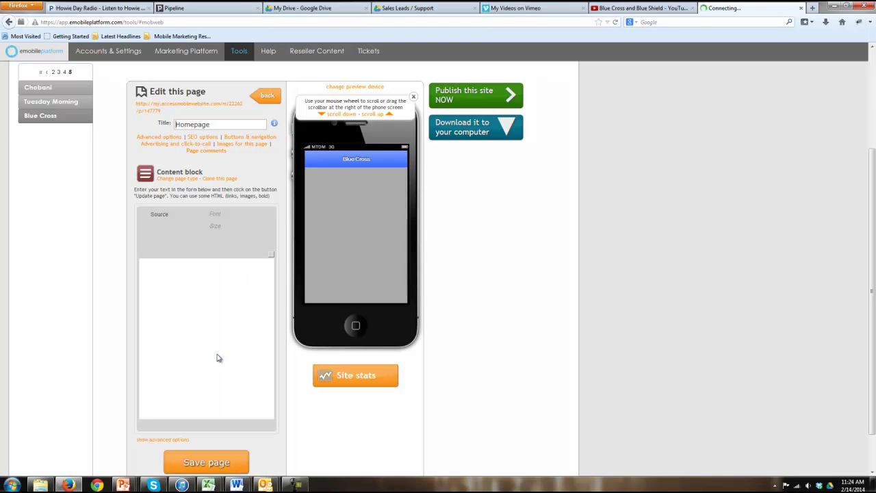
click(202, 290)
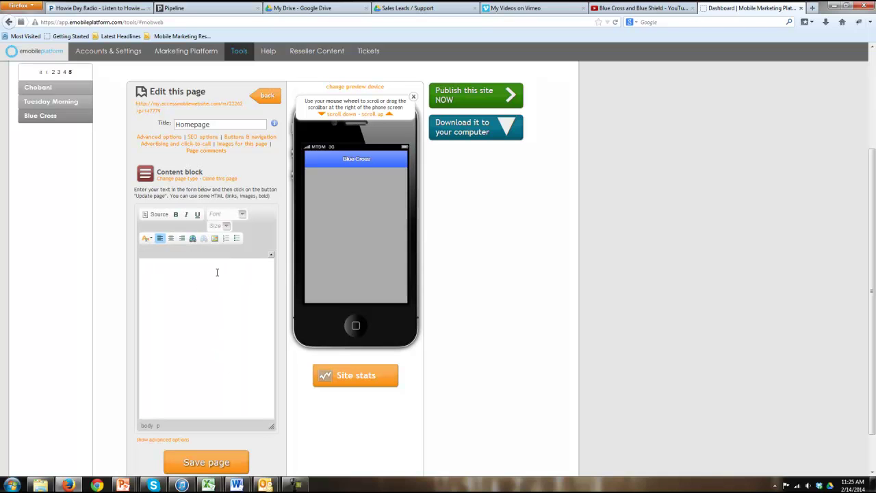
click(214, 238)
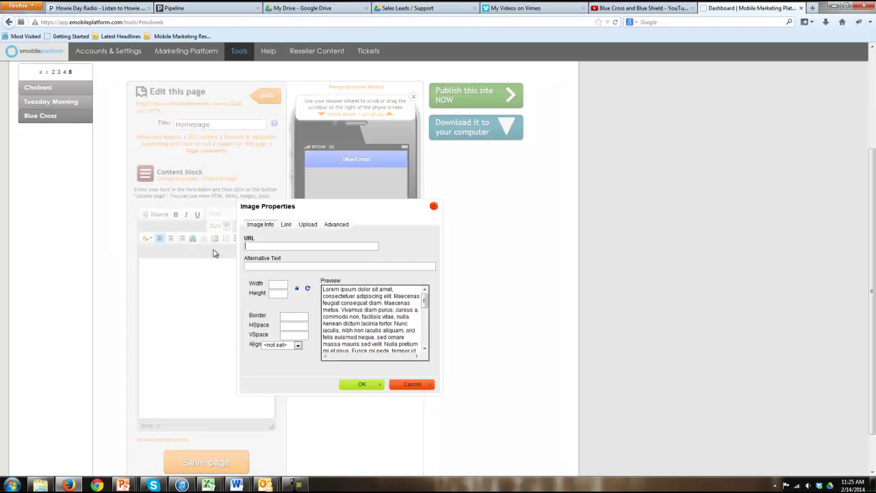
Upload anthem bluecross.jpg to the server as the image
click(308, 225)
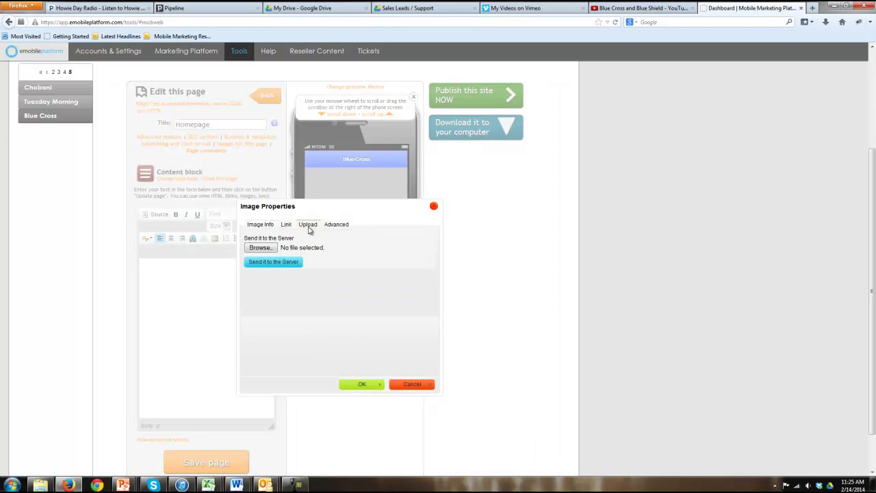
click(259, 248)
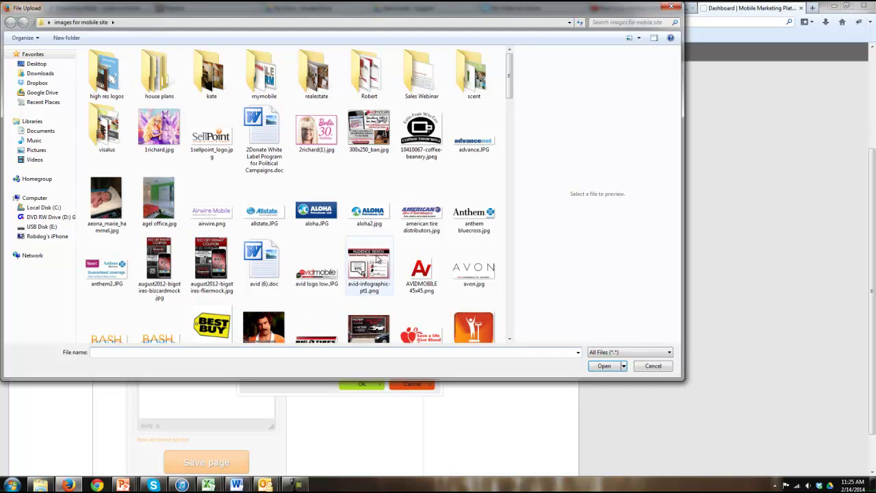
double_click(471, 217)
click(269, 262)
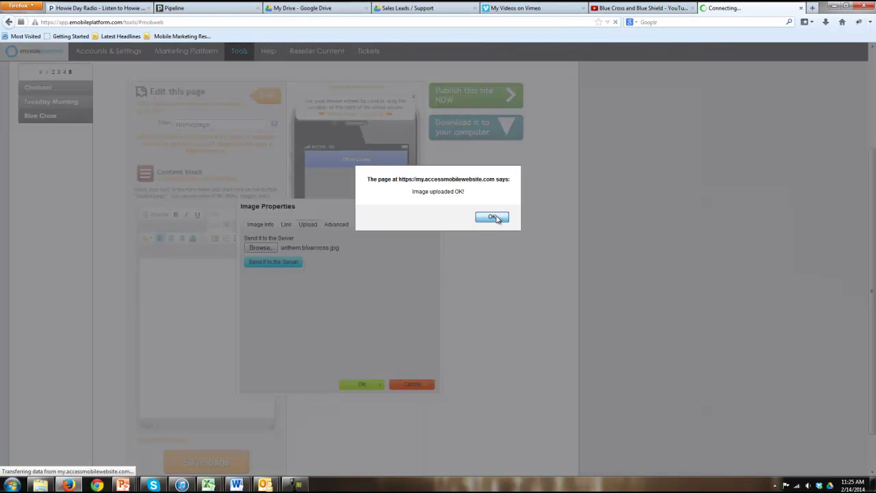
click(491, 217)
Set the logo width to 300 and insert it into the Homepage content
click(286, 224)
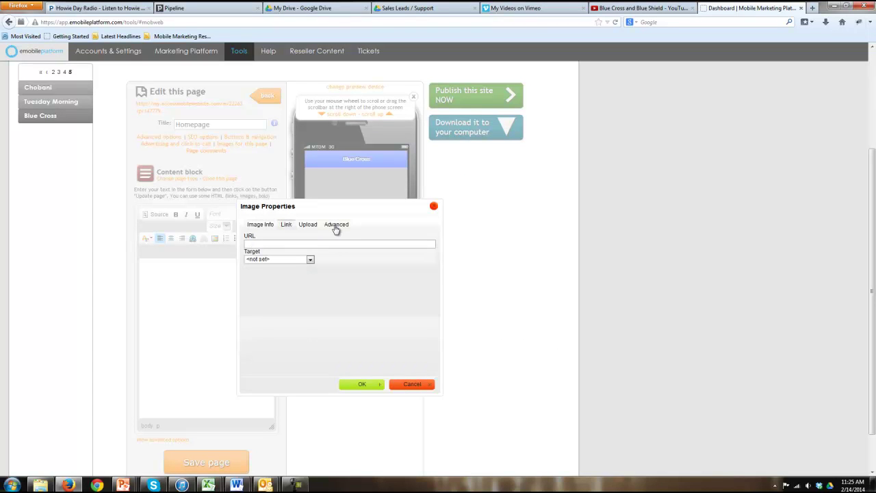
click(289, 261)
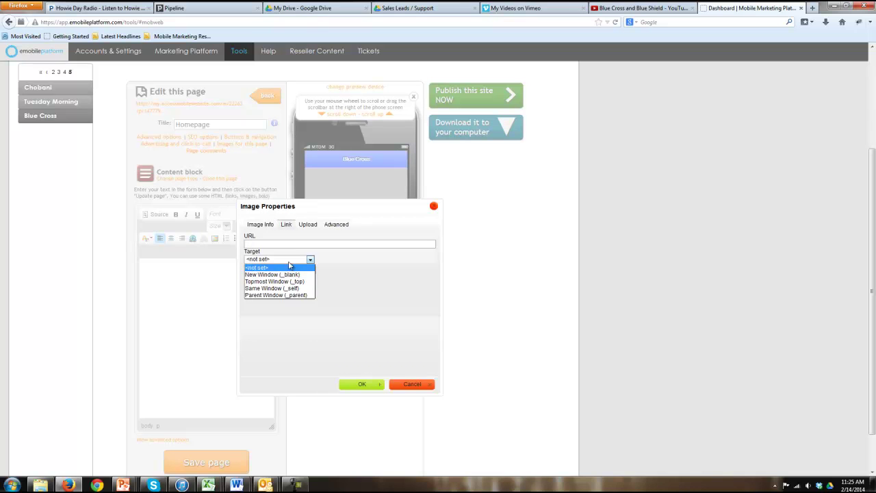
click(343, 226)
click(342, 227)
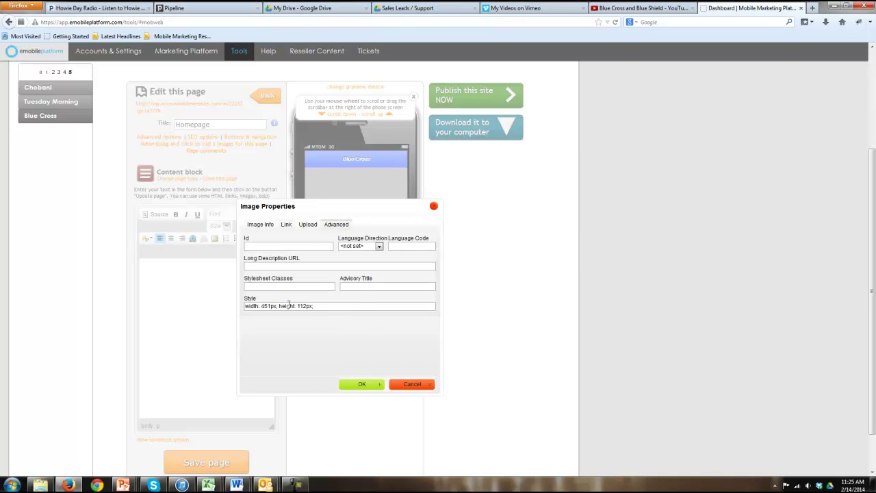
click(262, 226)
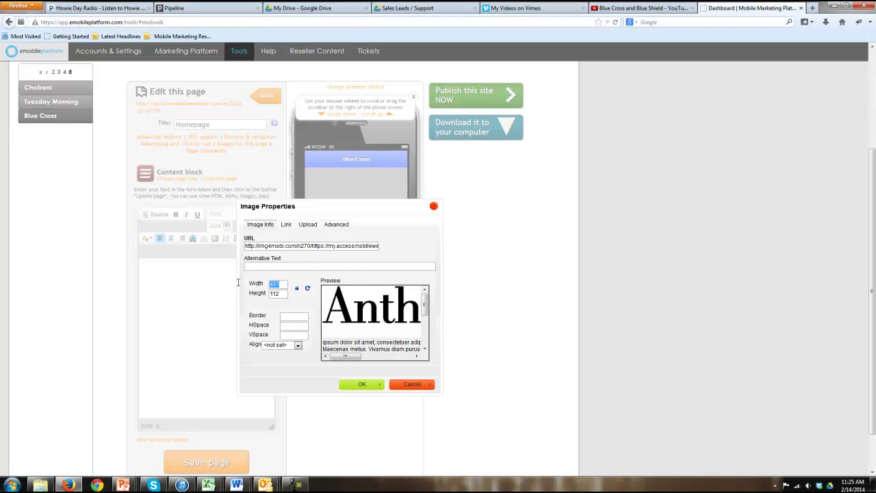
text(300)
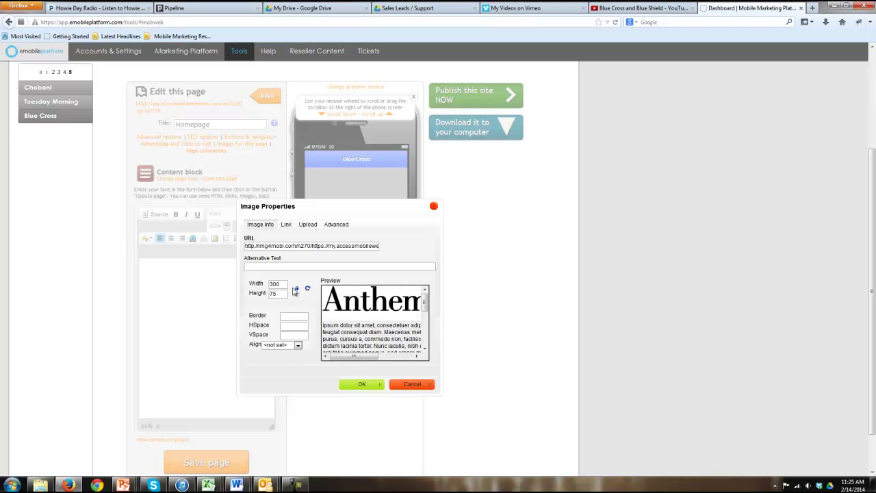
click(361, 384)
click(172, 271)
click(183, 336)
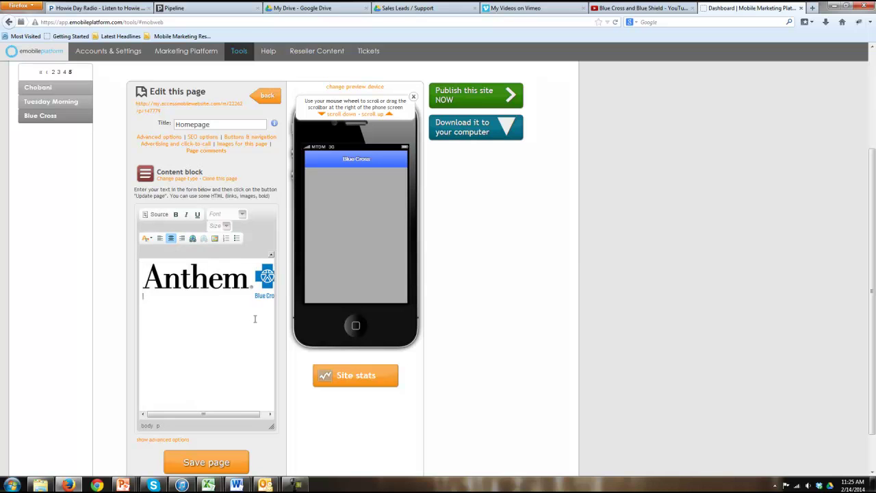
Paste the page text below the logo and left-align the paragraphs
scroll(255, 319, up, 1)
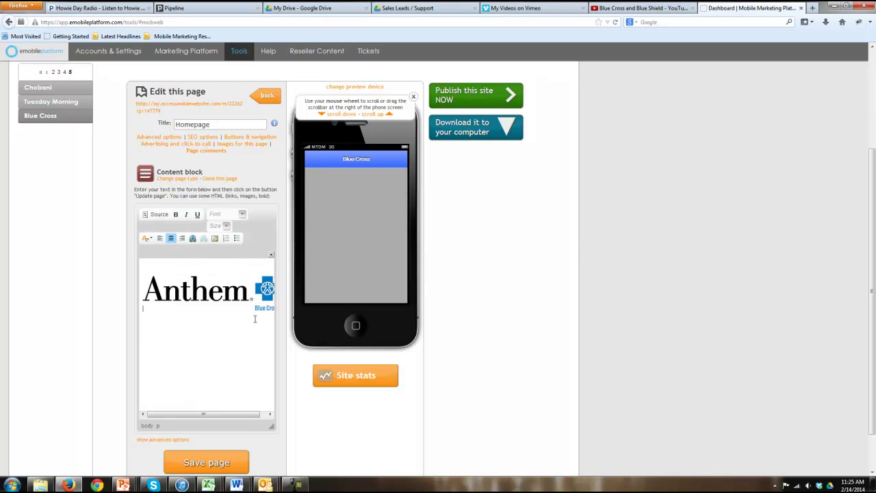
text(Blue Cross and Blue Shield Saves Lives Read all about our service, how you can save money, watch a video, and even enroll today! Why our Insurance? Better Coverage Better Doctors Lower Co-pays Watch this video:)
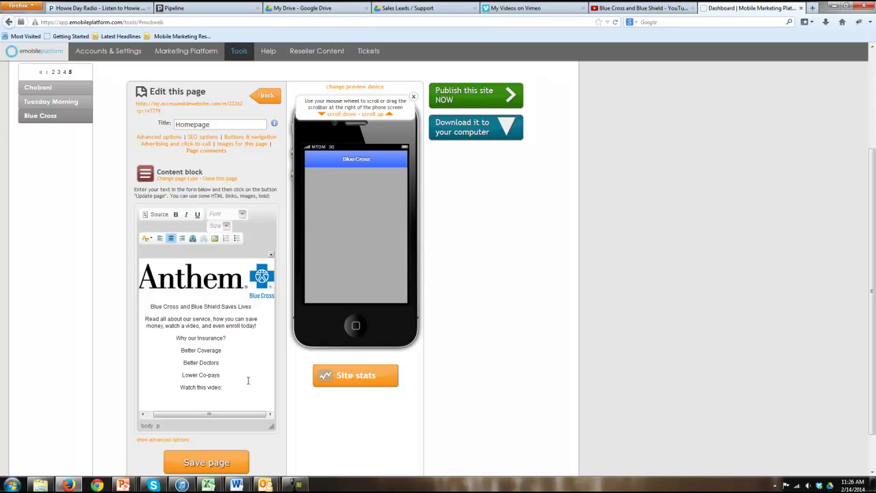
drag(225, 389, 137, 323)
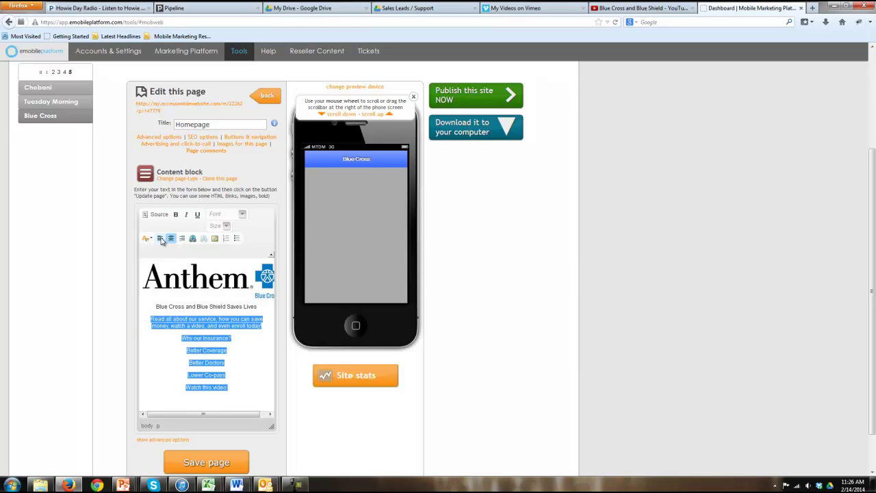
click(160, 239)
Make the 'Blue Cross and Blue Shield Saves Lives' heading bold at size 20
triple_click(263, 310)
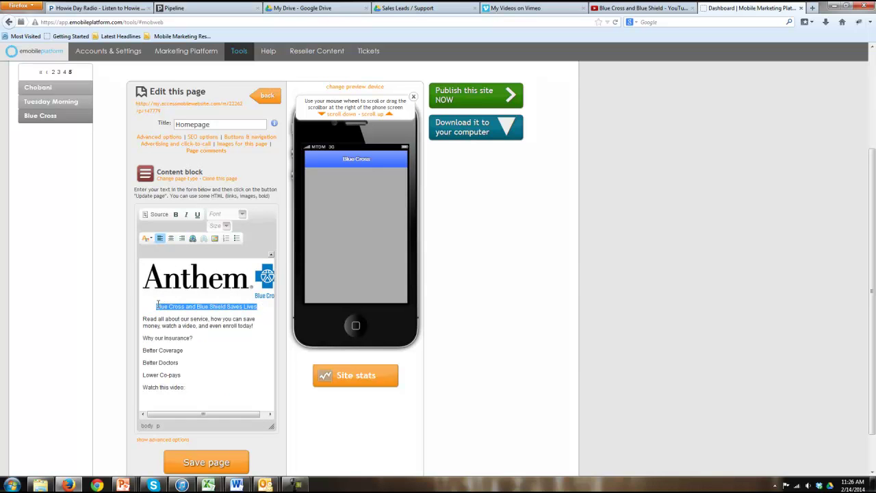
click(176, 215)
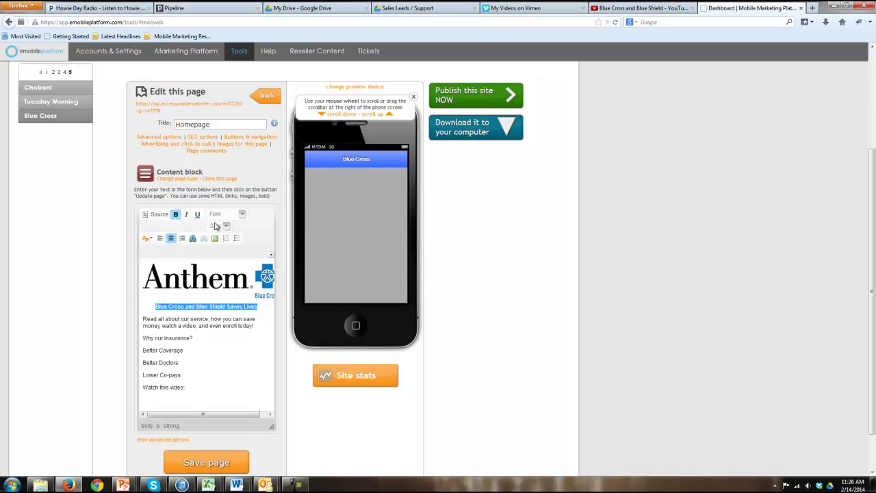
click(226, 227)
scroll(214, 278, down, 3)
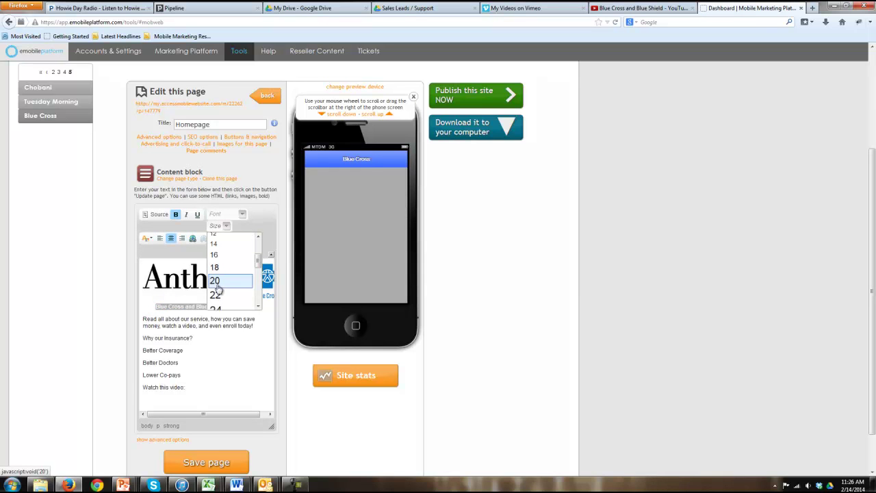
click(215, 281)
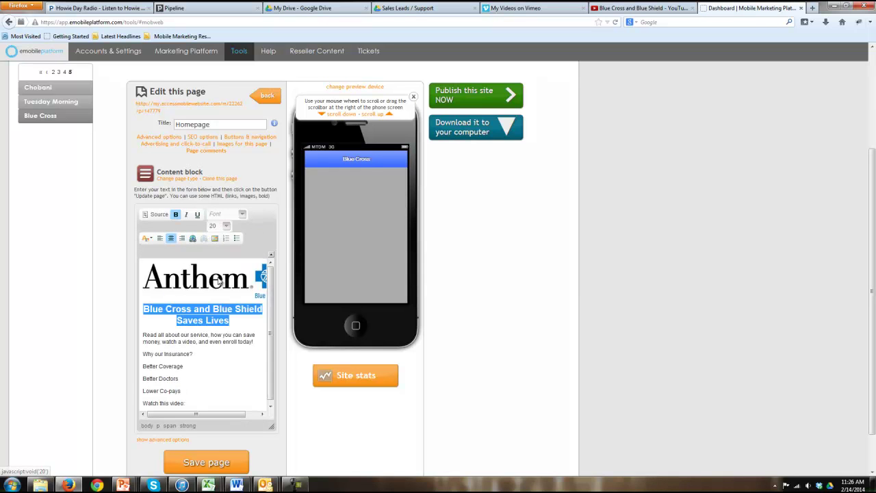
click(228, 354)
Italicise the 'Read all about' paragraph, bullet the three benefits, and bold-italicise 'Watch this video:'
drag(250, 343, 122, 334)
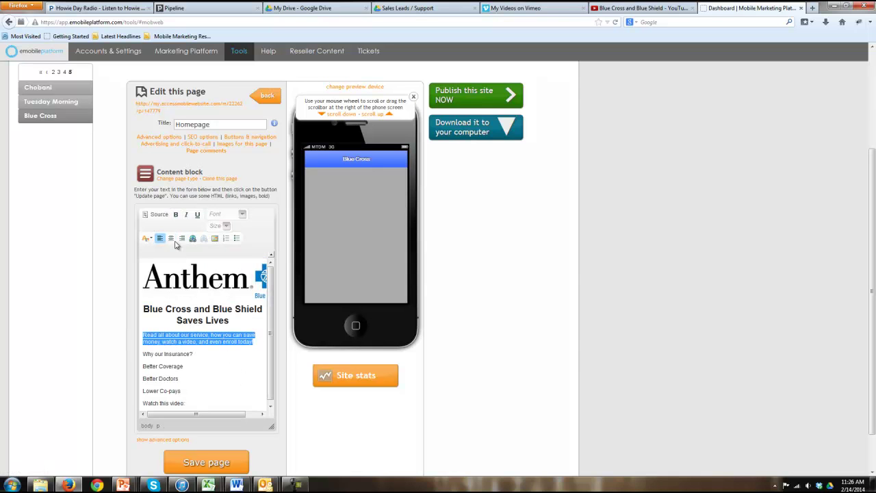
click(185, 215)
click(199, 353)
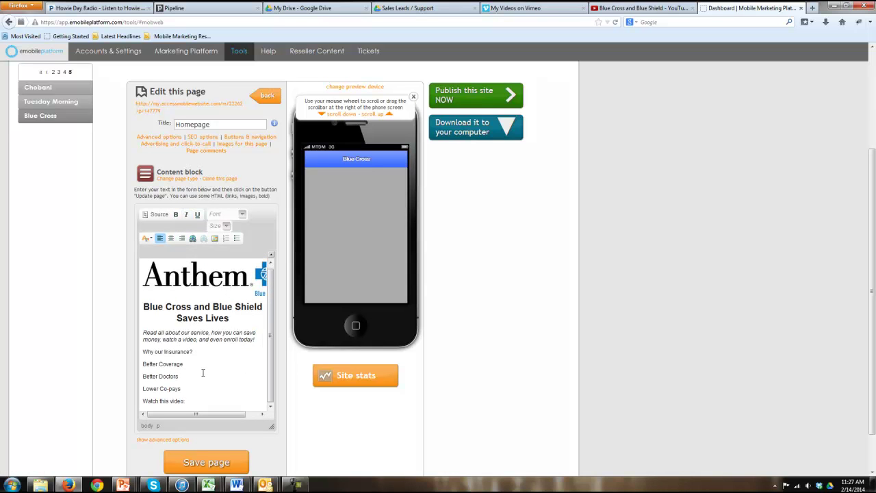
drag(182, 388, 143, 363)
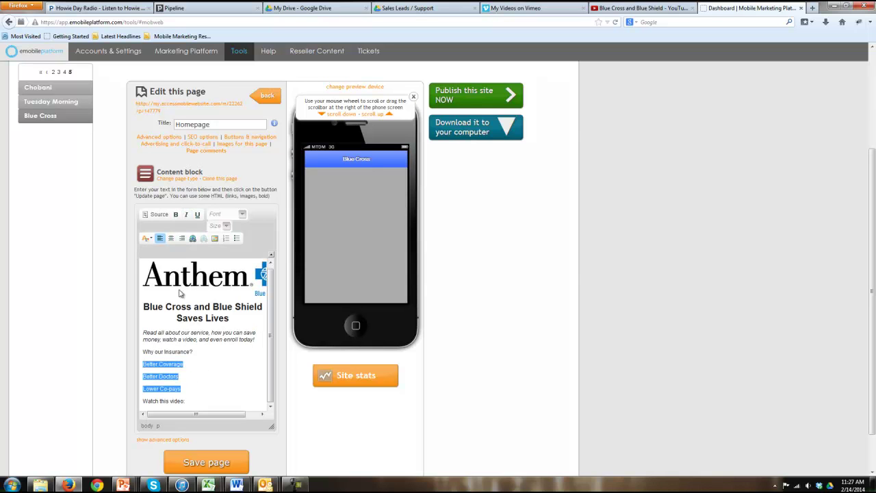
click(237, 238)
drag(185, 392, 142, 391)
click(176, 214)
click(185, 216)
click(222, 397)
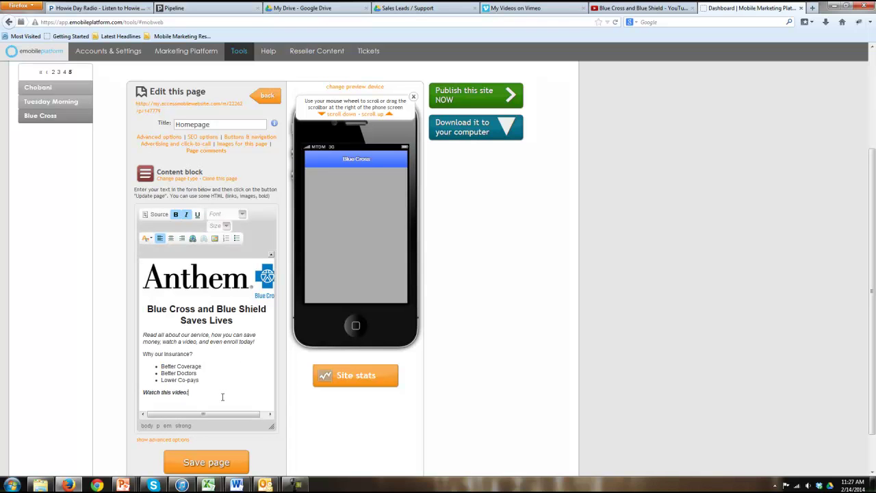
key(Return)
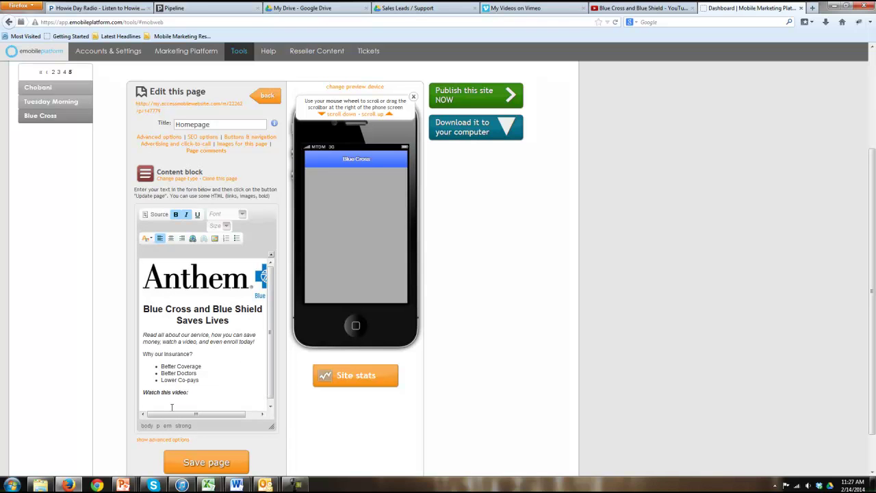
Copy the Blue Cross and Blue Shield YouTube video's embed code
click(639, 9)
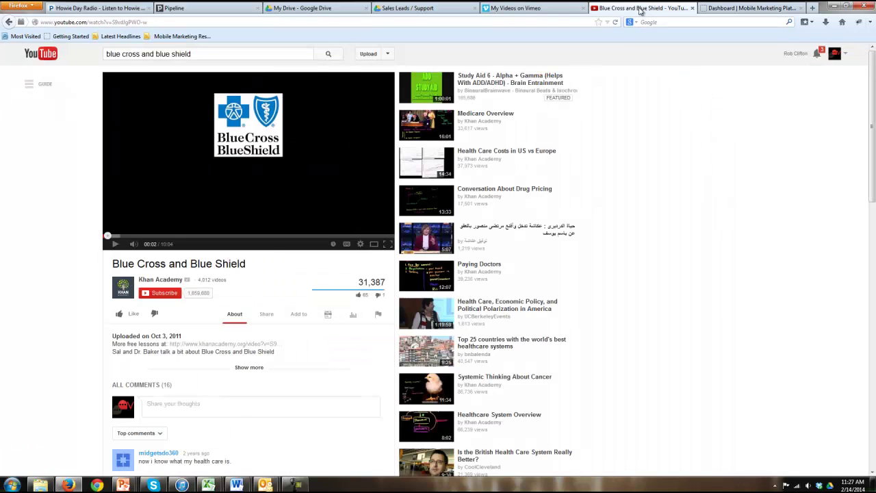
right_click(299, 170)
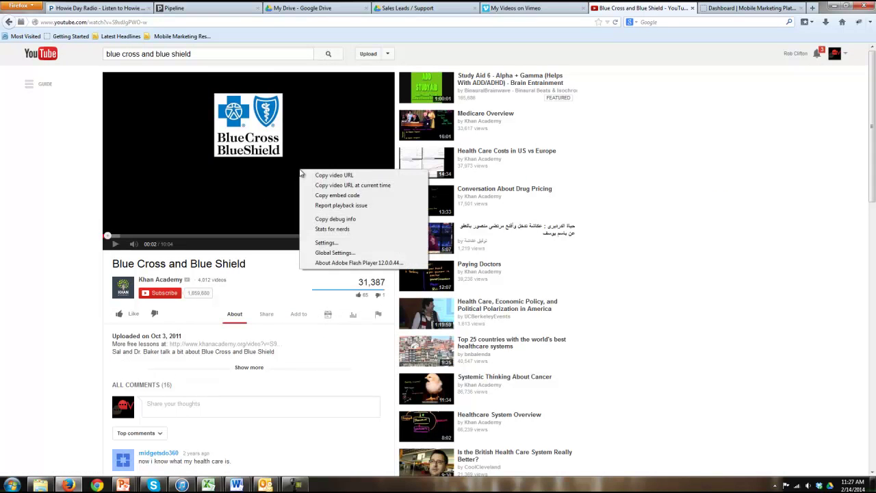
click(343, 197)
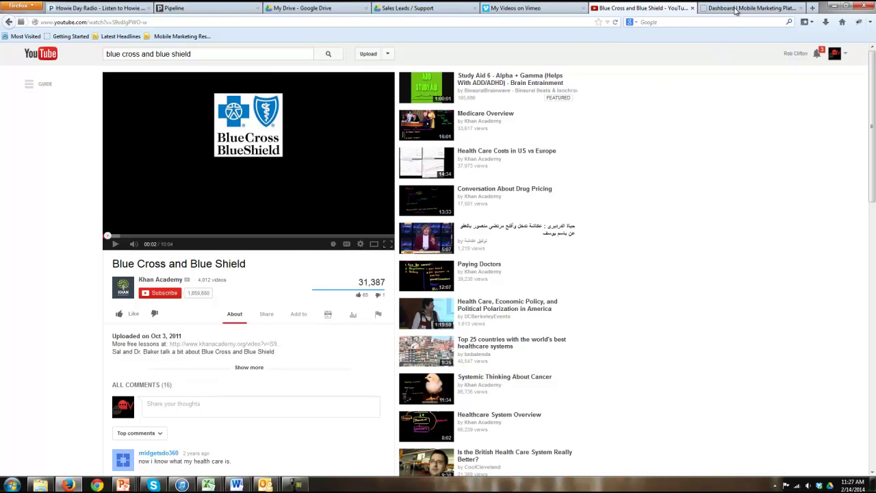
click(751, 8)
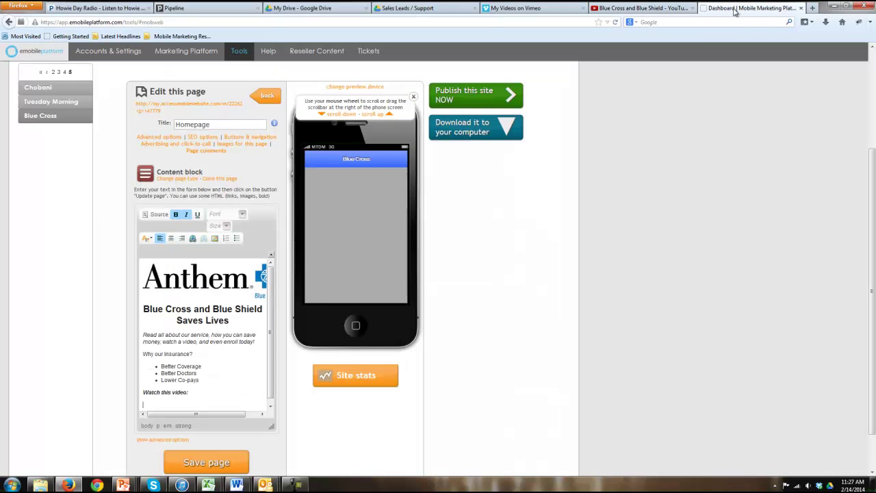
Paste the embed code into the HTML source, change width 640 to 340, lower the height, and save
click(155, 215)
scroll(270, 369, down, 5)
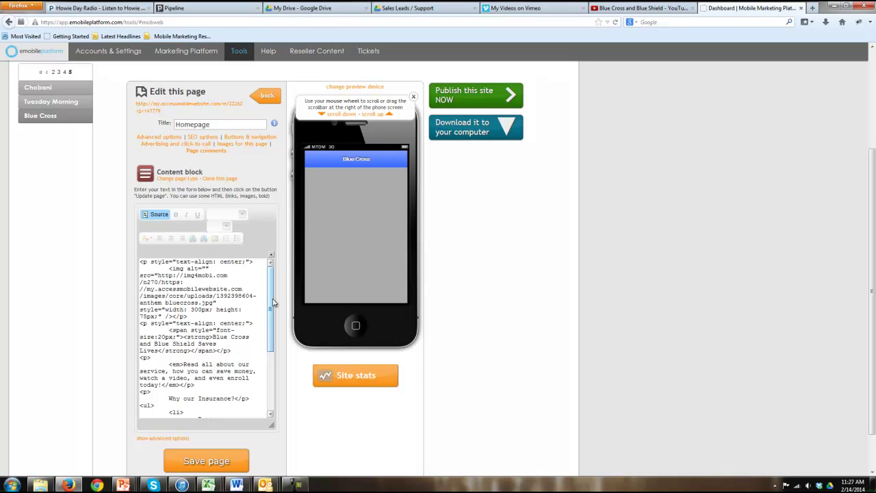
click(224, 408)
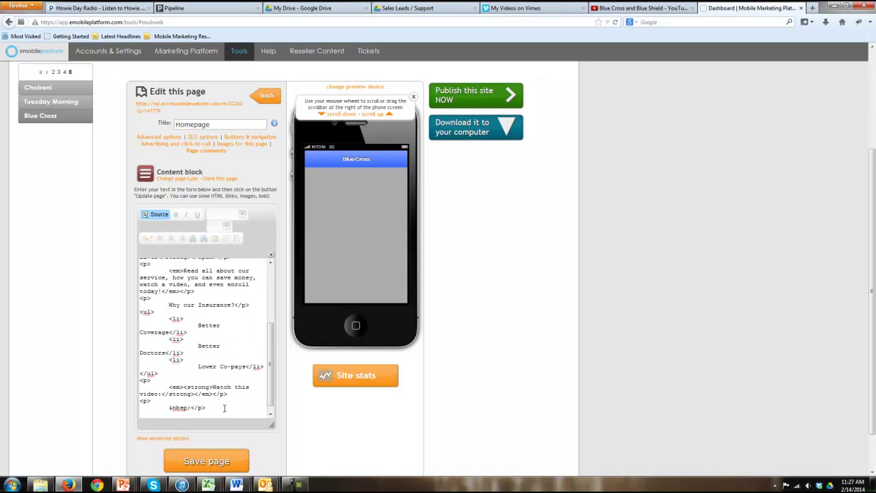
key(ctrl+v)
key(BackSpace)
text(3)
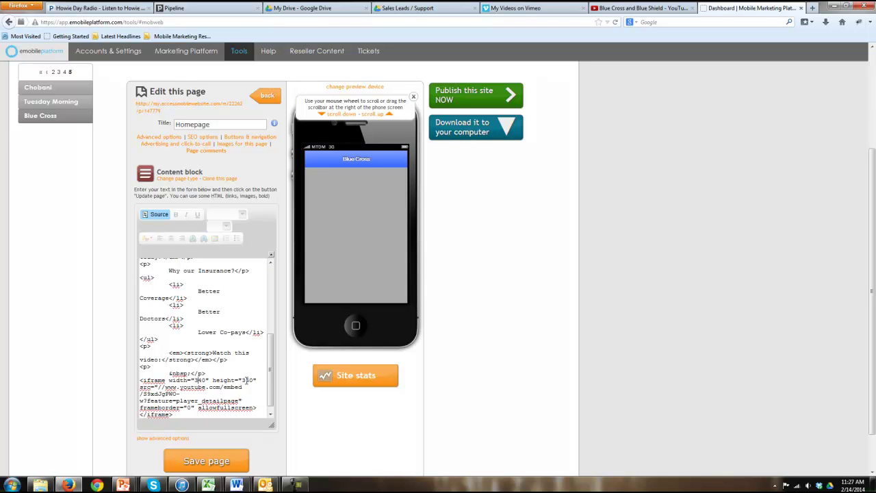
click(246, 380)
key(BackSpace)
text(2)
click(215, 460)
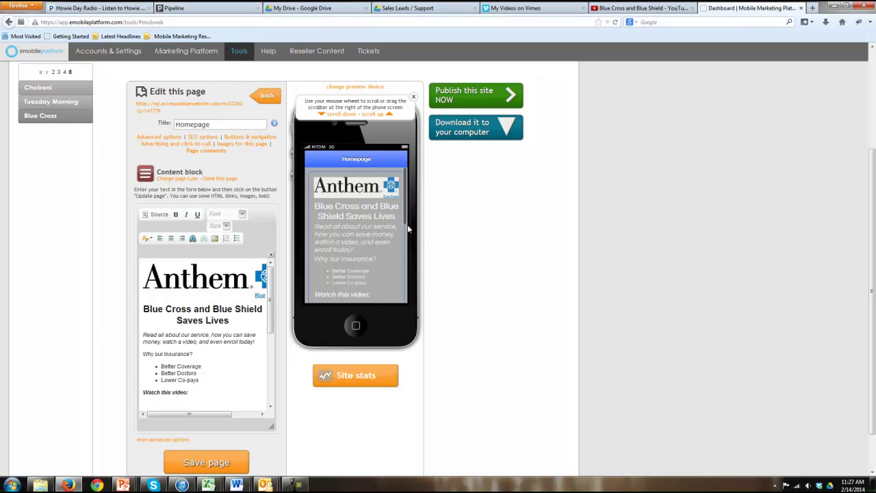
mouse_move(407, 200)
mouse_down()
mouse_move(405, 273)
mouse_move(407, 196)
mouse_up()
Set Disable header and Add sharing icons to yes for the Homepage and save
click(175, 139)
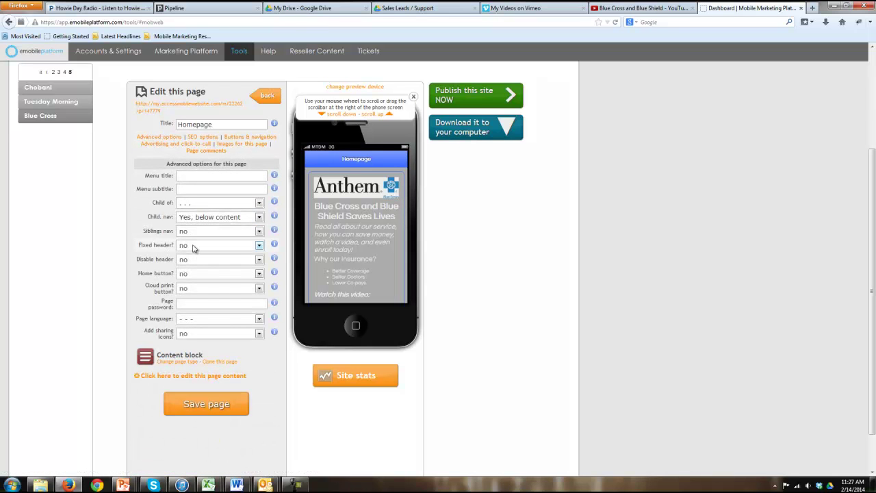
click(195, 260)
click(194, 279)
click(208, 336)
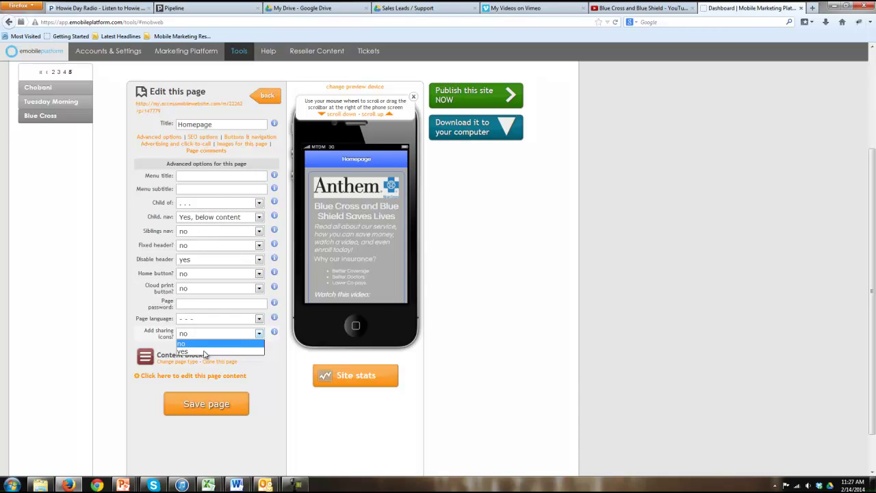
click(207, 351)
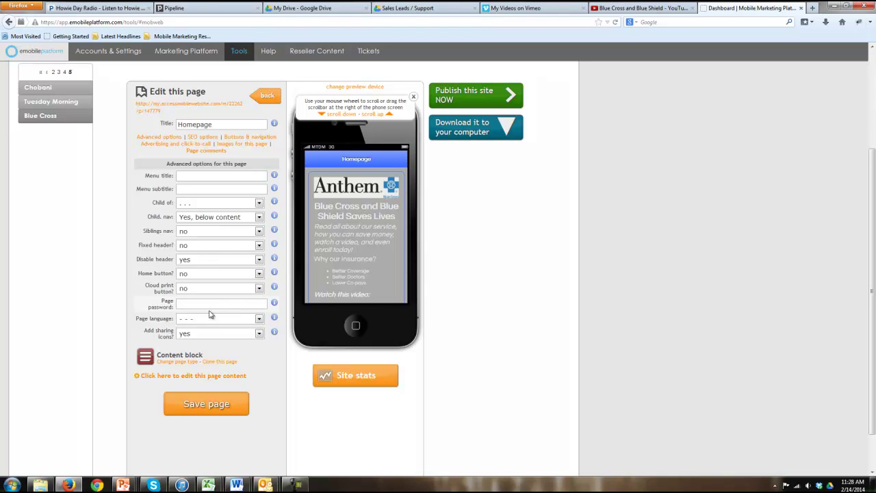
click(203, 403)
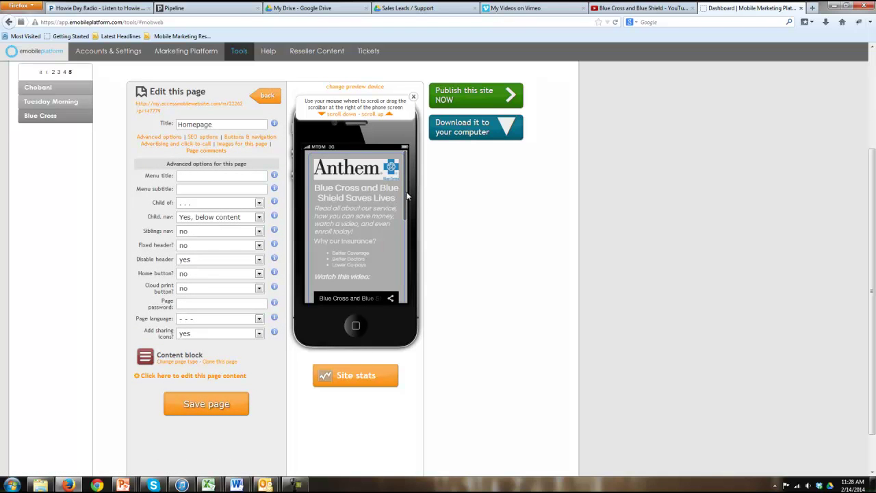
scroll(404, 195, down, 5)
scroll(387, 158, up, 5)
scroll(406, 215, down, 5)
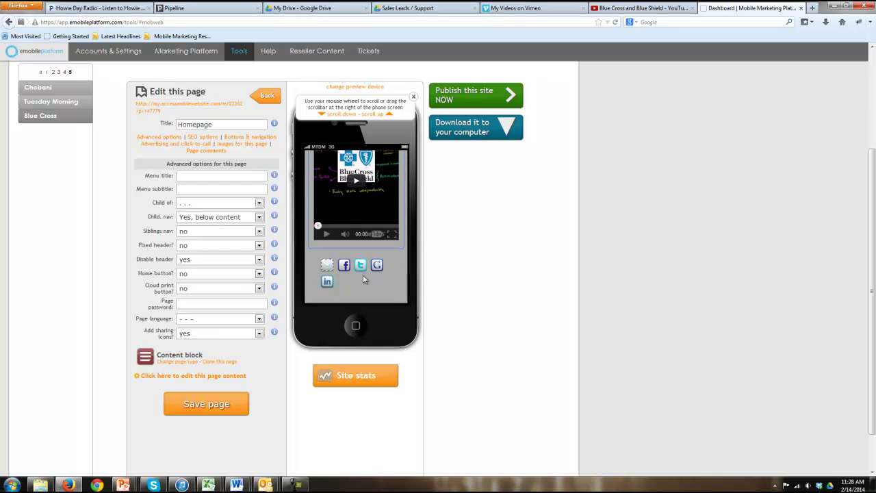
drag(406, 257, 405, 168)
Go back to the site pages list and start creating a new page
click(267, 95)
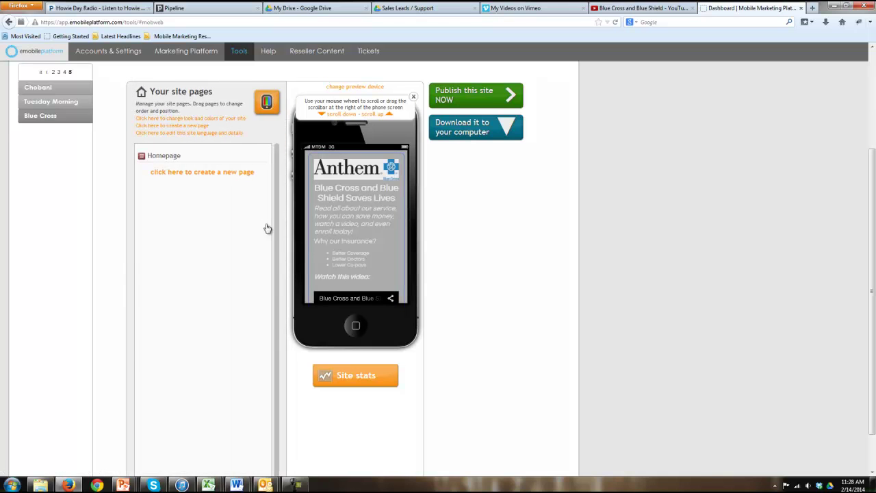
click(203, 173)
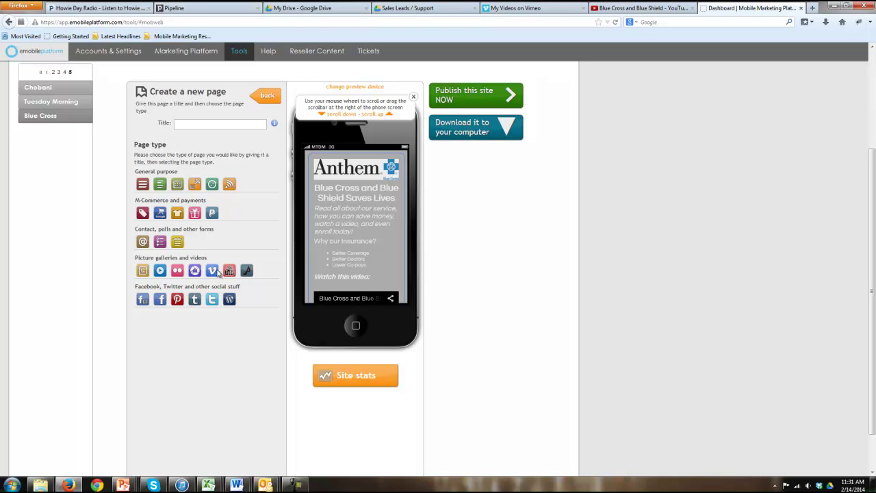
Create a new List of items page titled Menu
text(Menu)
click(159, 184)
click(452, 221)
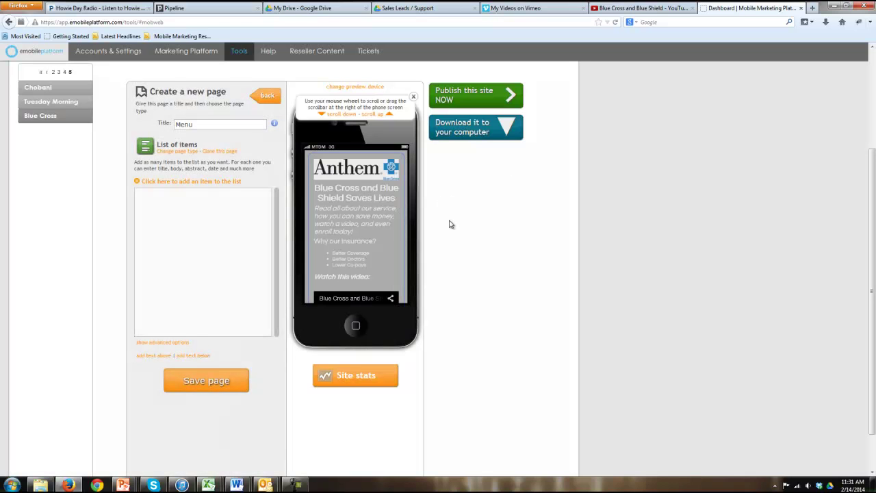
Add a Hamburger item with an image, a short description and price $12.99, then preview it
click(205, 181)
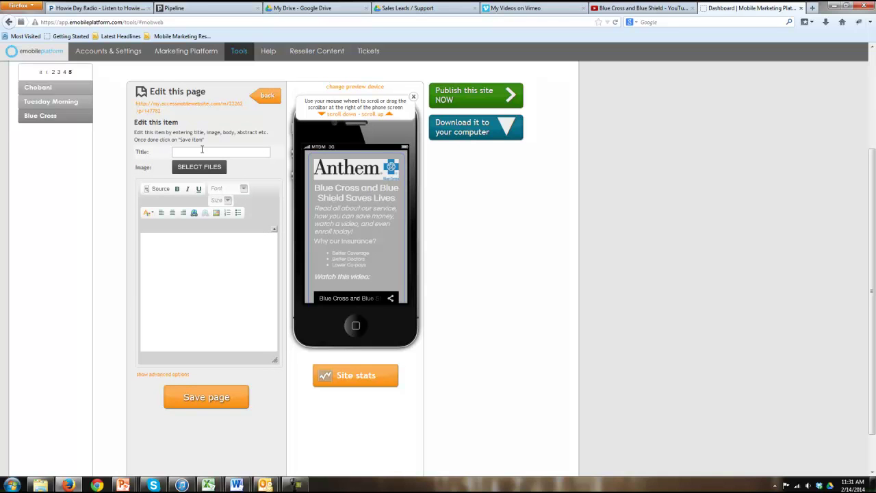
click(202, 151)
text(Hamburger)
click(201, 169)
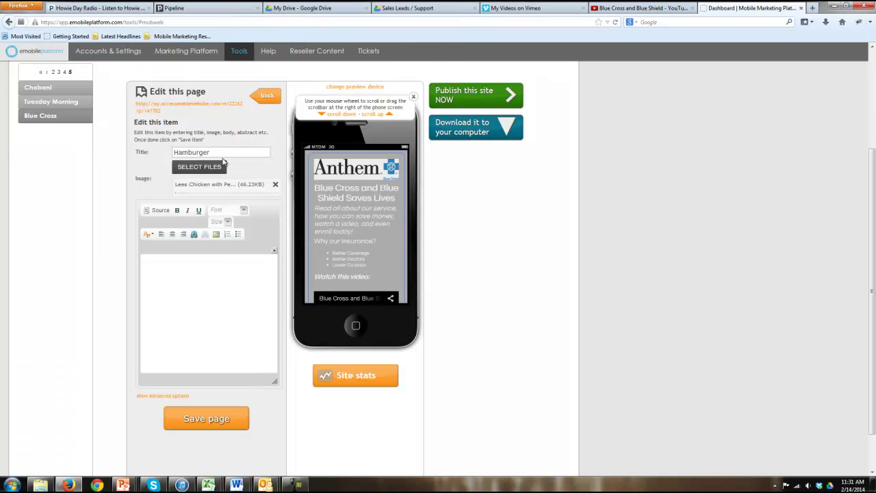
click(215, 300)
text(information about my hanmburger)
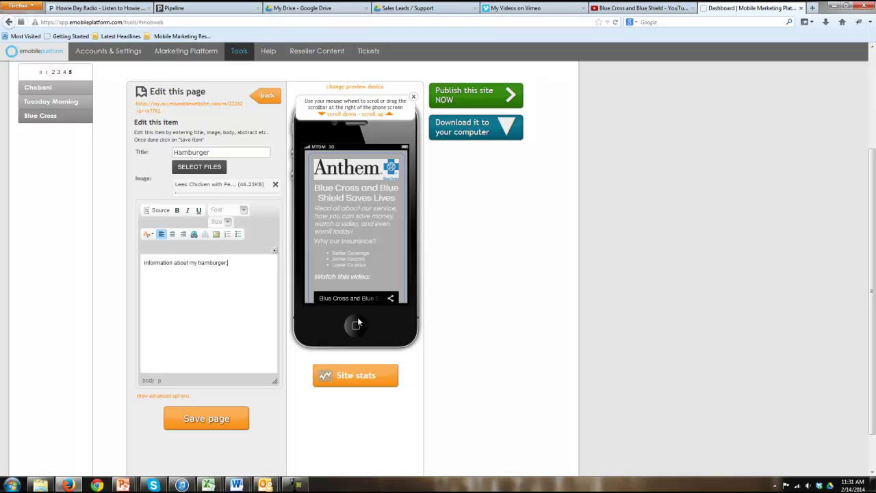
text(;)
key(Return)
text($12.99)
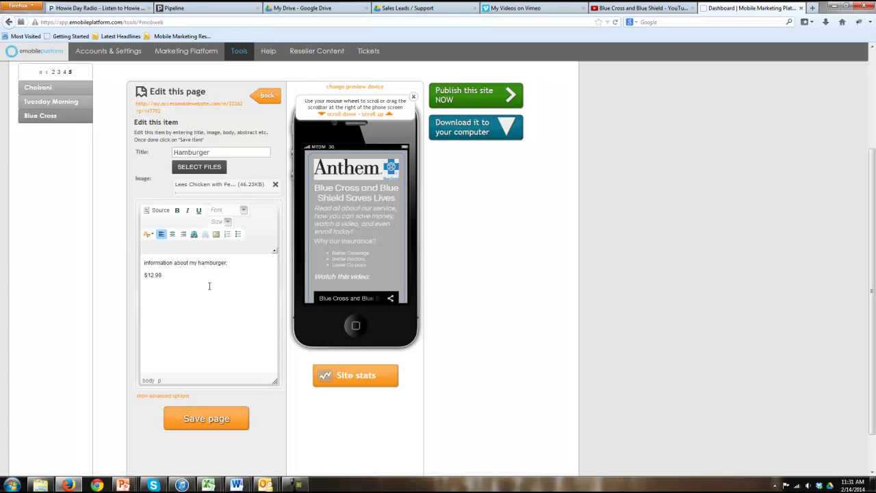
click(213, 418)
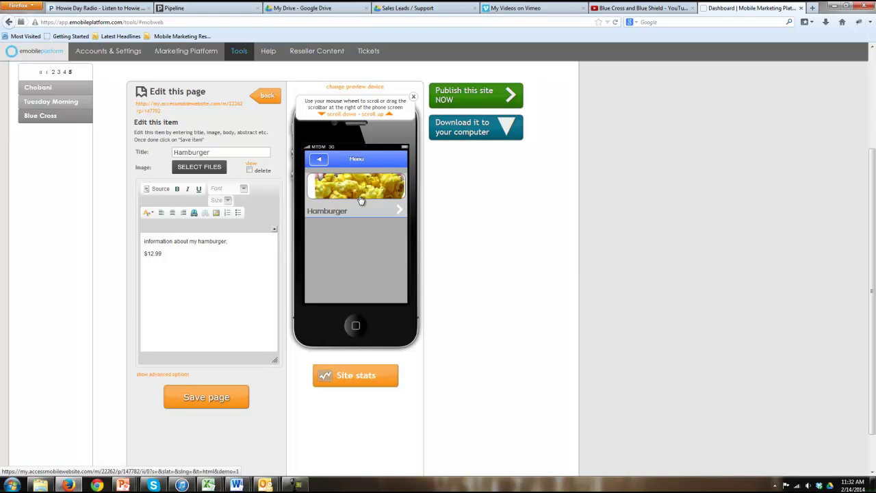
click(362, 200)
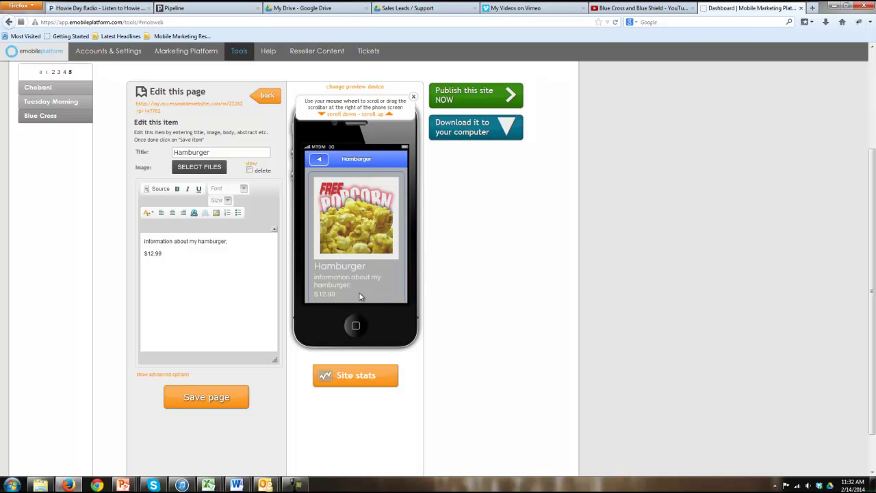
click(267, 96)
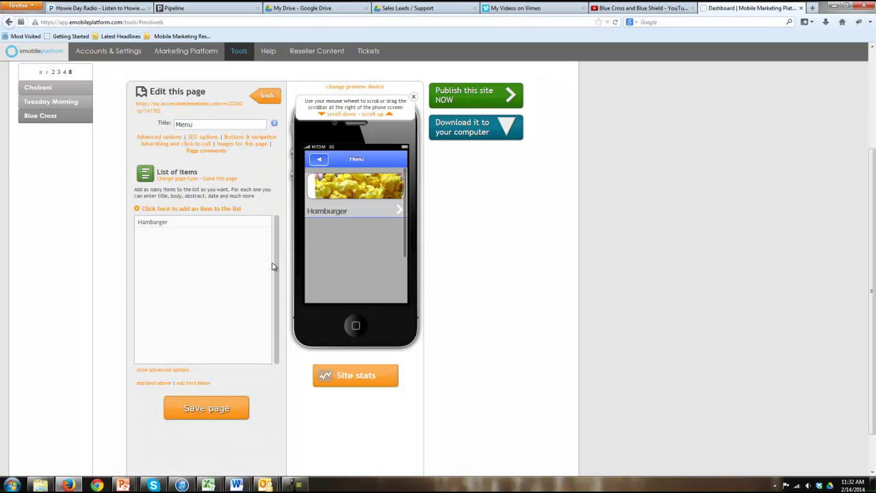
Add a French Fries item with the coffee bean image and description 'they are super'
click(216, 209)
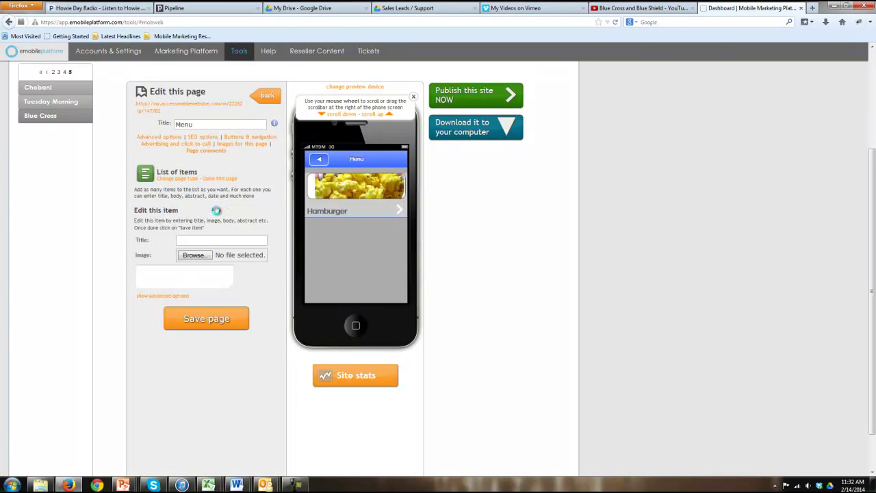
click(206, 149)
text(French Fries)
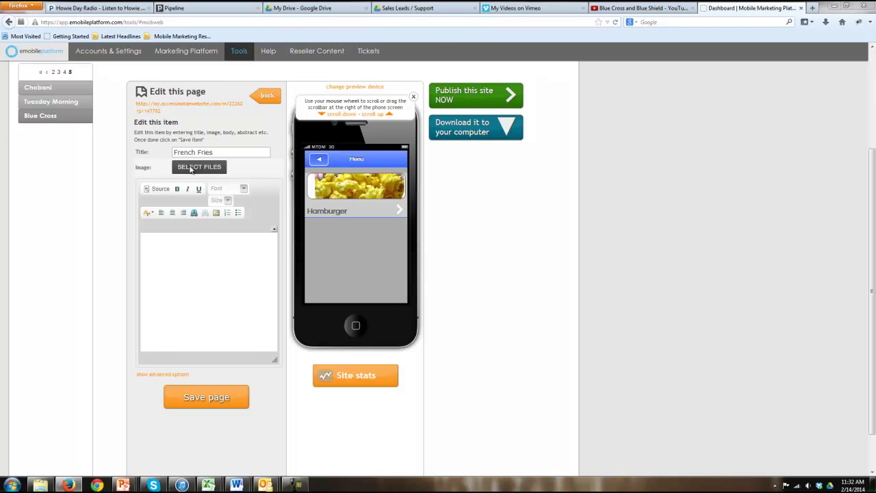
click(193, 169)
double_click(210, 198)
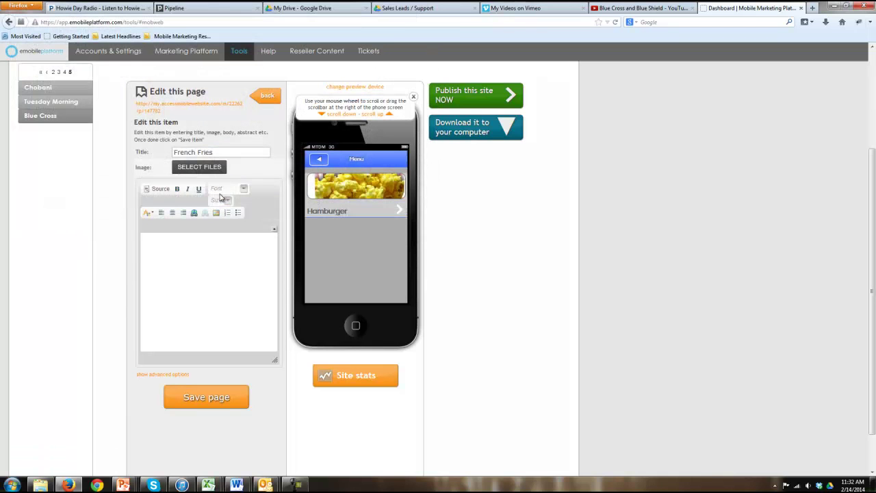
click(201, 289)
text(they are super)
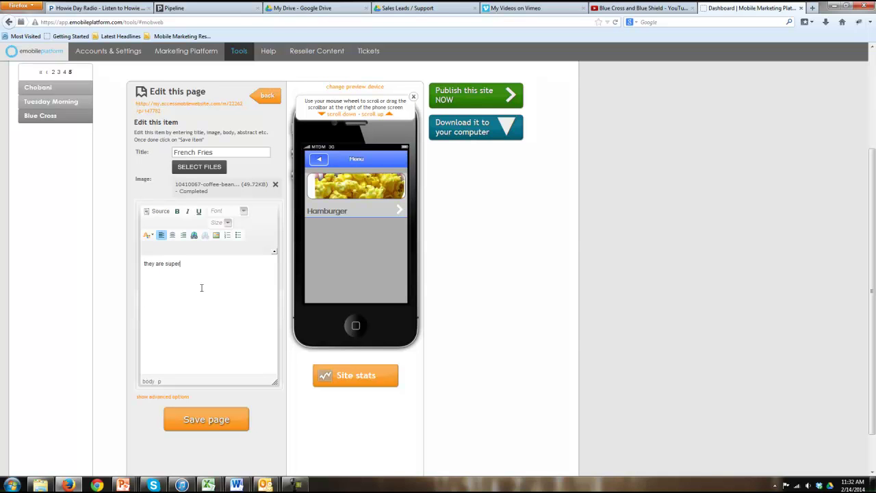
click(215, 423)
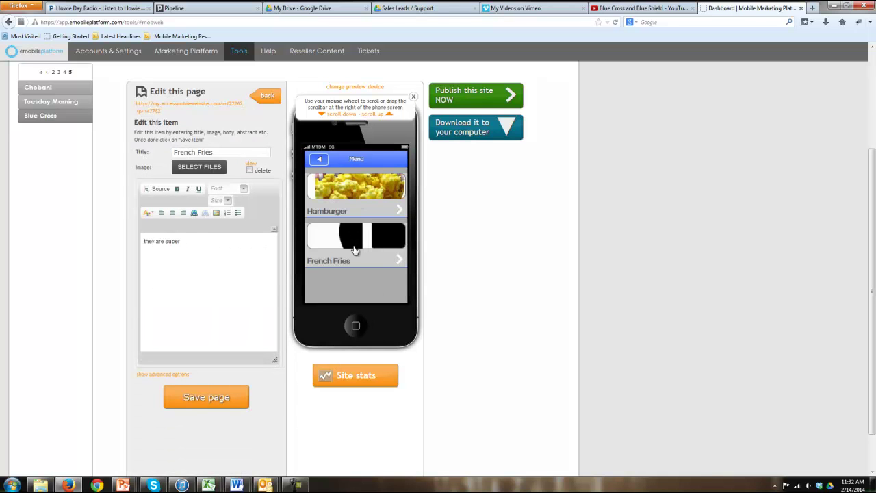
click(268, 95)
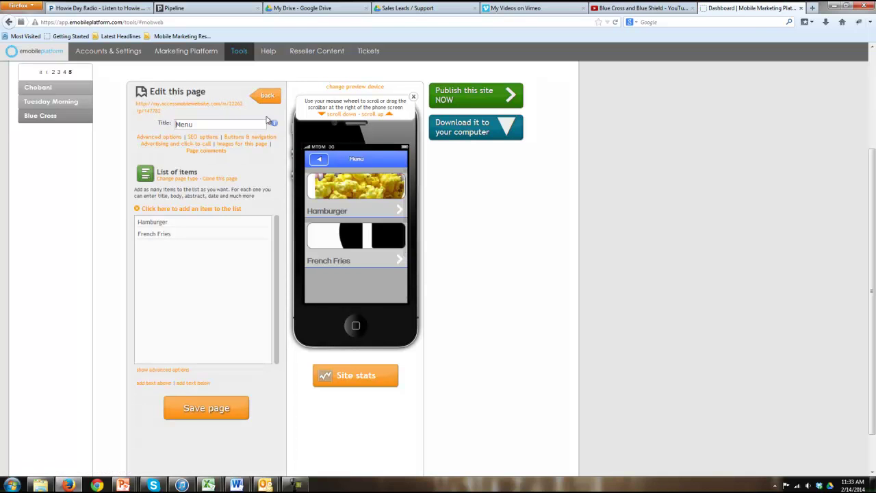
click(266, 96)
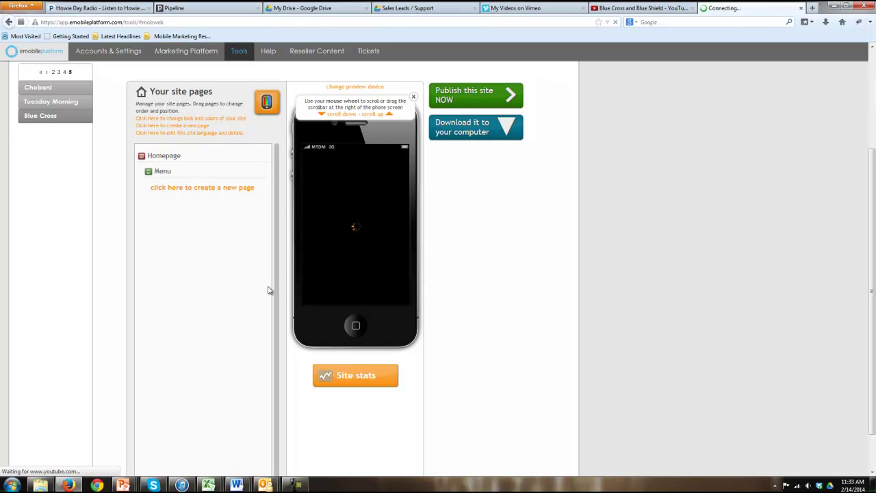
Create a new contact form page titled Contact US
click(190, 188)
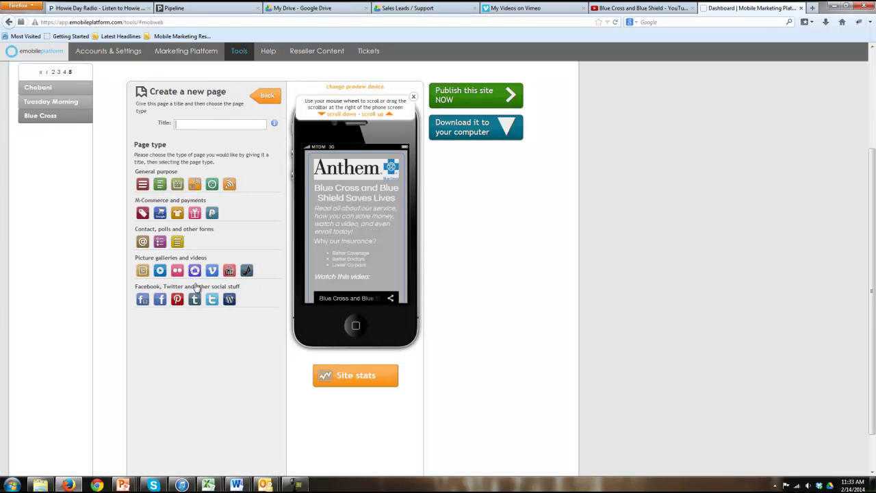
click(212, 128)
text(Contact US)
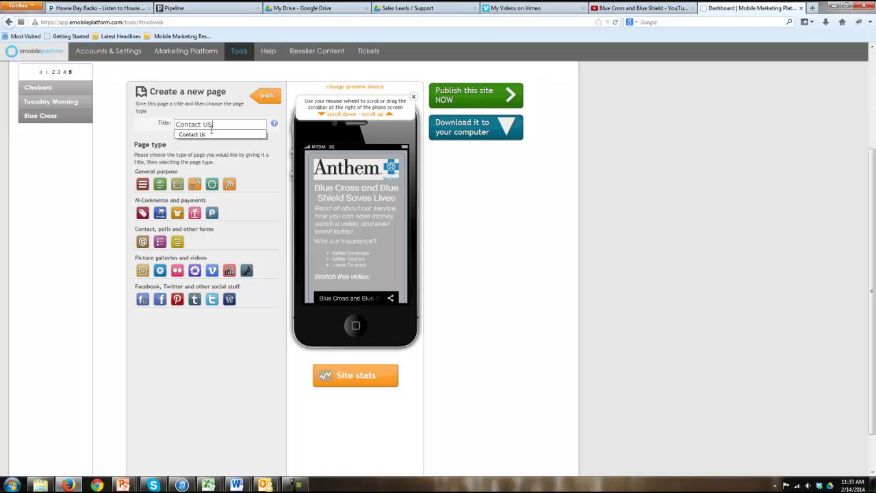
click(142, 245)
click(453, 220)
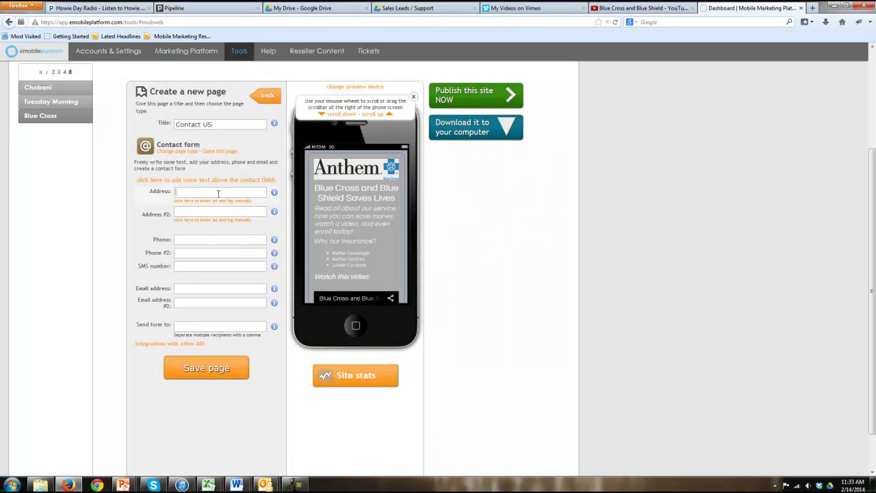
Fill in the business address, phone numbers and contact e-mail address
key(ctrl+v)
click(213, 239)
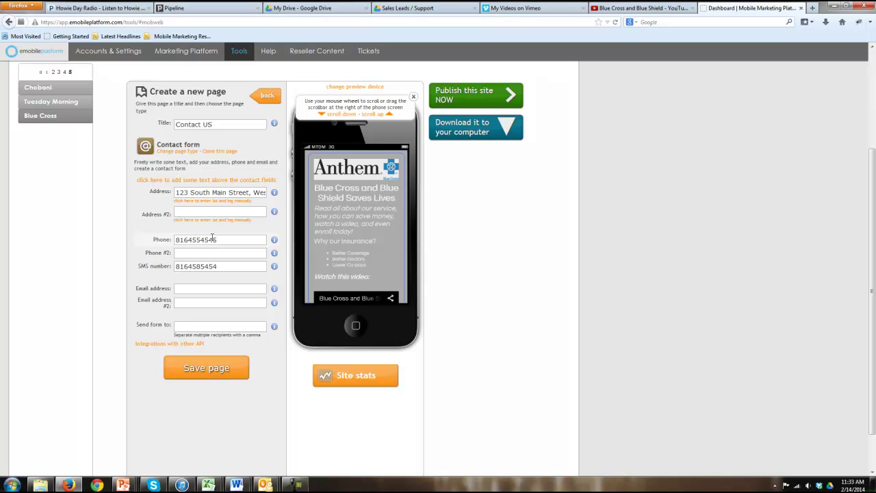
Copy the contact e-mail into 'Send form to' and save the Contact US page
drag(231, 288, 150, 289)
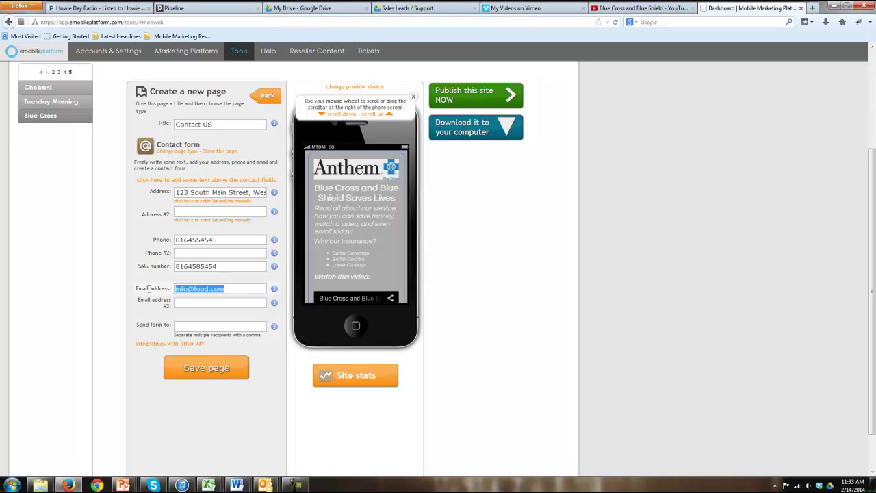
key(ctrl+c)
click(190, 327)
key(ctrl+v)
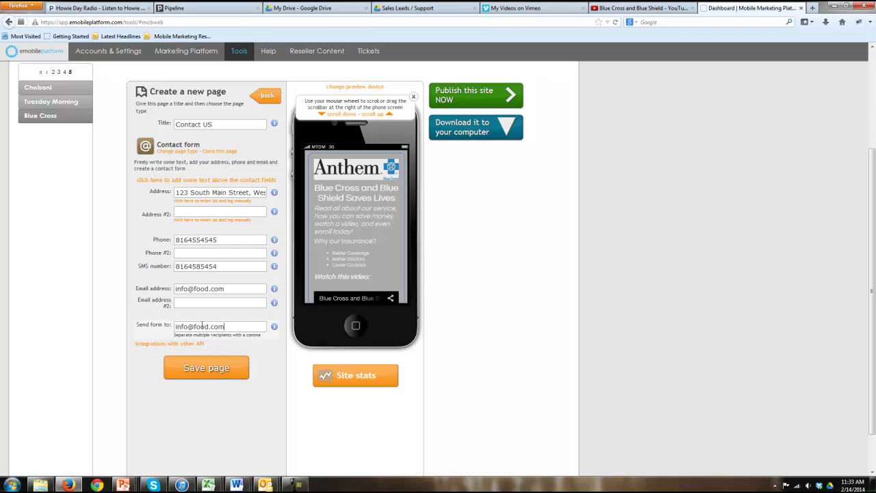
click(196, 371)
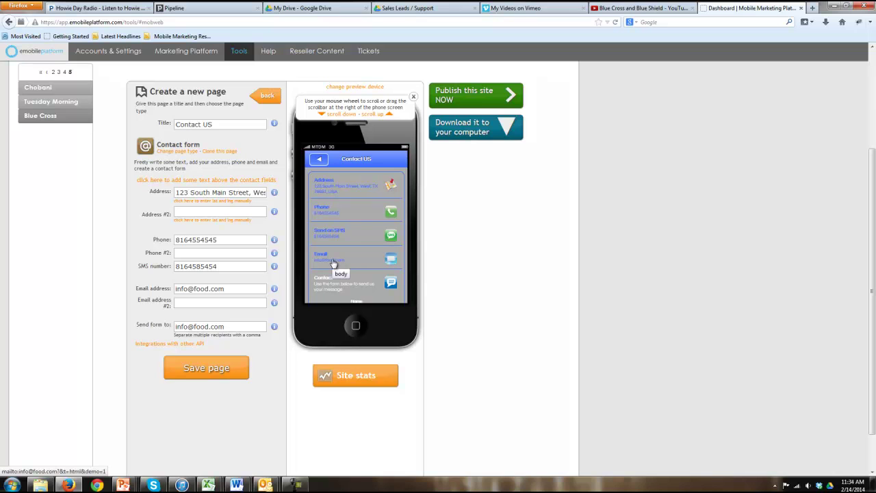
Scroll through the Contact US preview, then return to the site pages list
scroll(335, 288, down, 3)
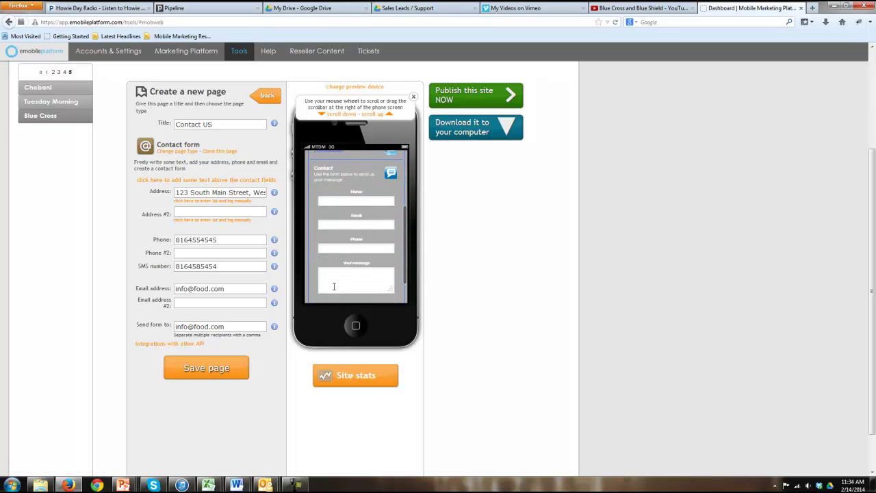
scroll(354, 287, down, 2)
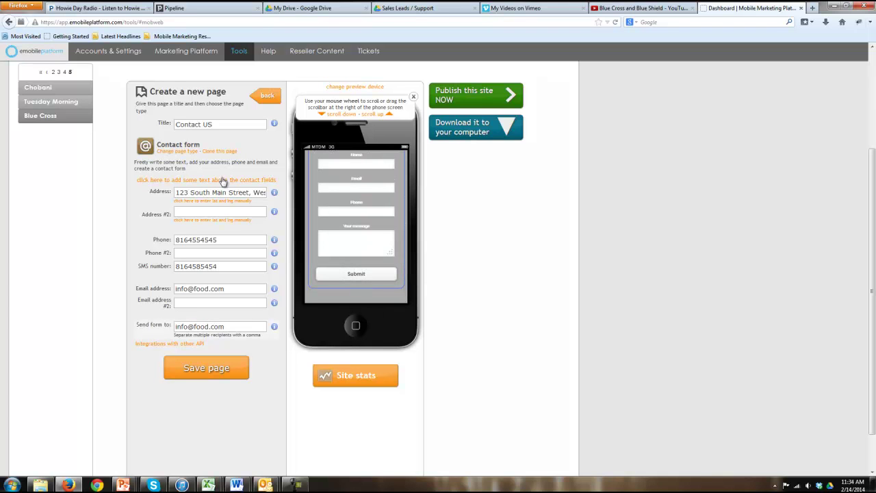
click(267, 96)
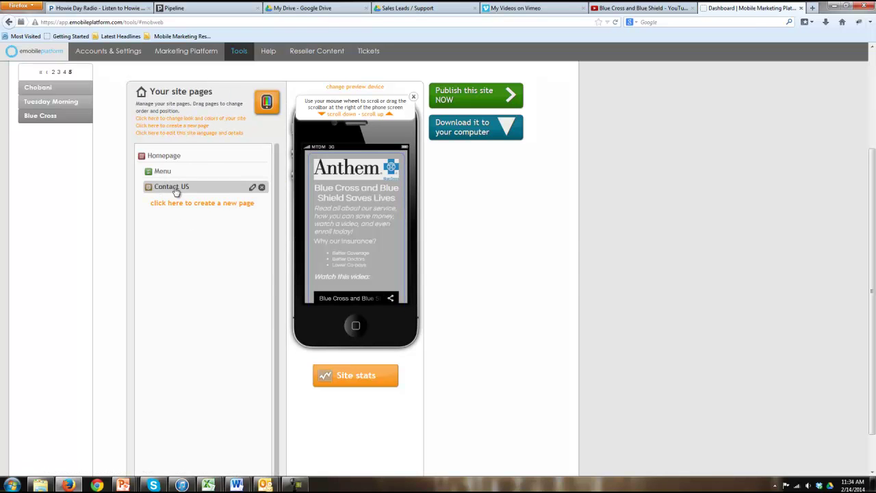
Move Contact US above Menu in the page order and begin a new page
drag(208, 187, 208, 169)
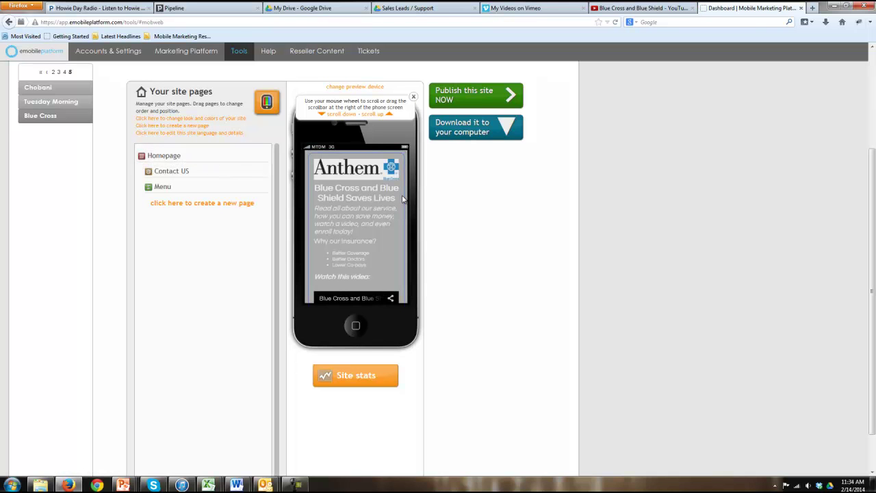
drag(406, 200, 409, 301)
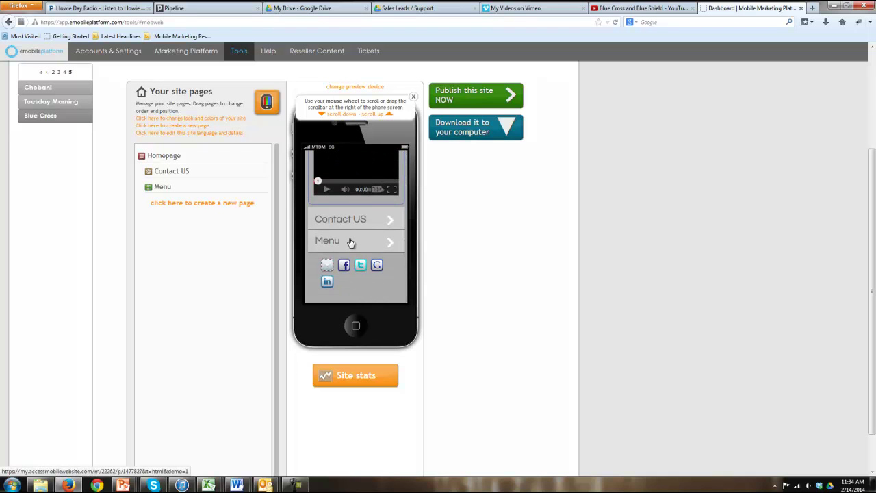
click(216, 203)
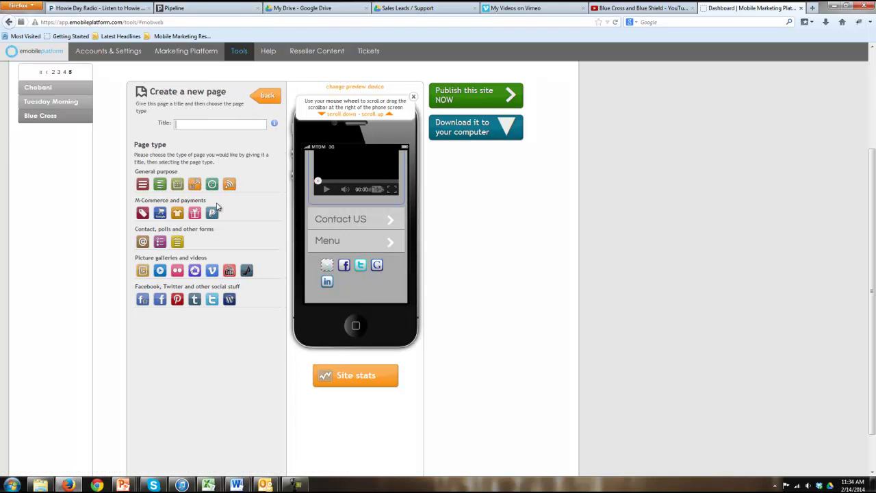
Make a Free form page titled Register that sends submissions to an e-mail address
click(179, 242)
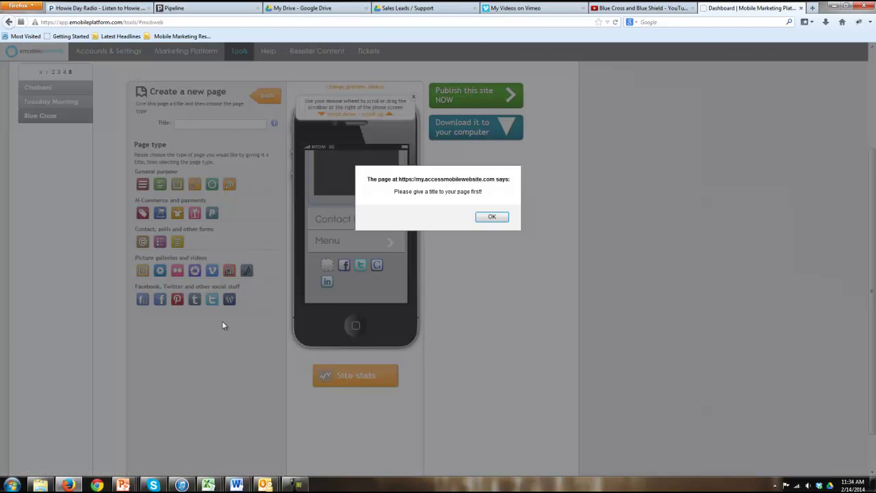
click(491, 217)
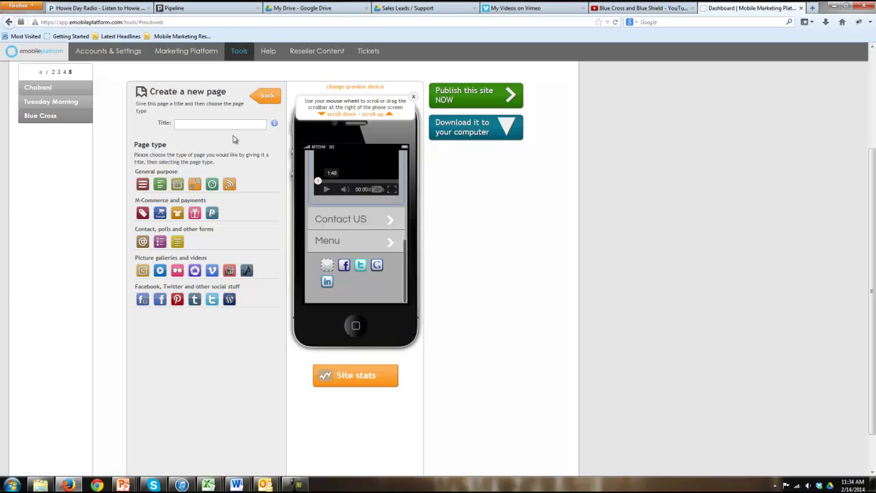
text(Register)
click(177, 241)
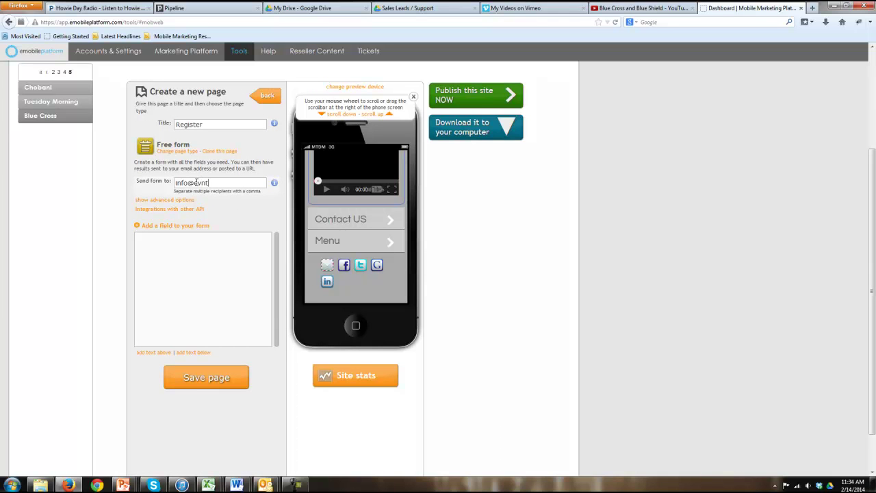
key(Tab)
click(173, 226)
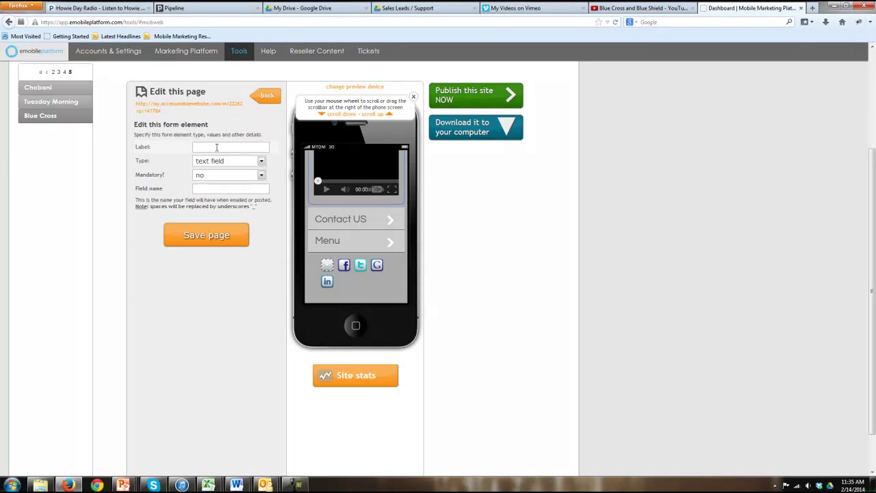
Add a mandatory First Name field to the Register form
click(217, 147)
text(First Name)
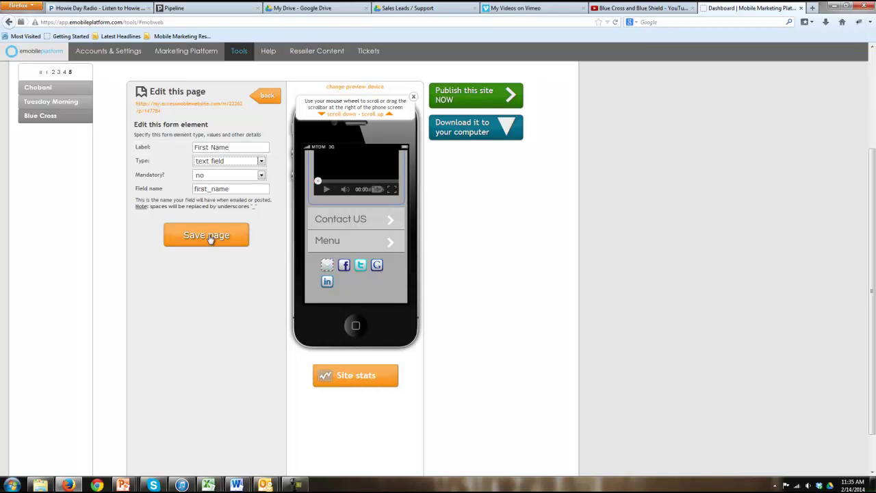
click(206, 176)
click(210, 194)
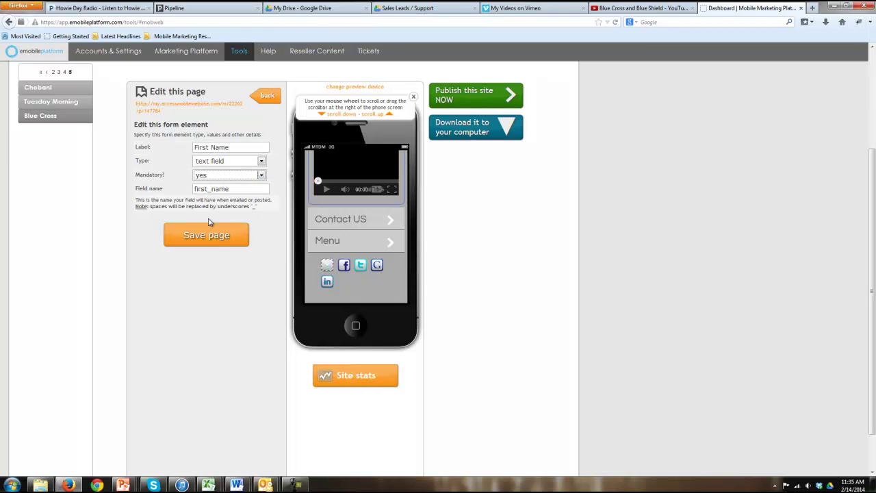
click(207, 236)
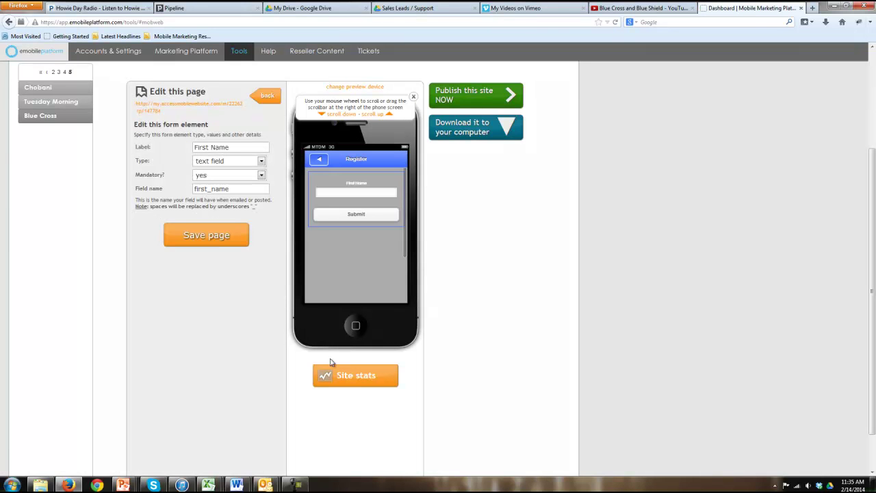
click(263, 97)
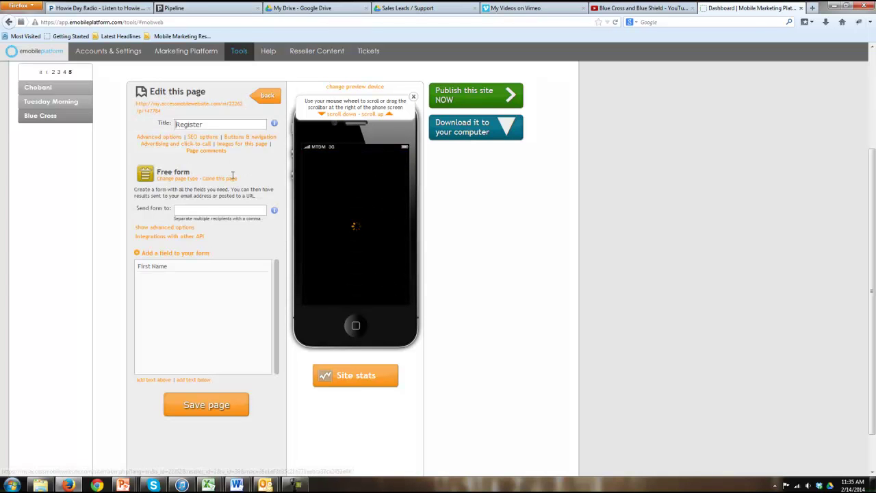
Add a mandatory Last Name field to the Register form
click(196, 254)
click(216, 148)
text(la)
key(Down)
key(Tab)
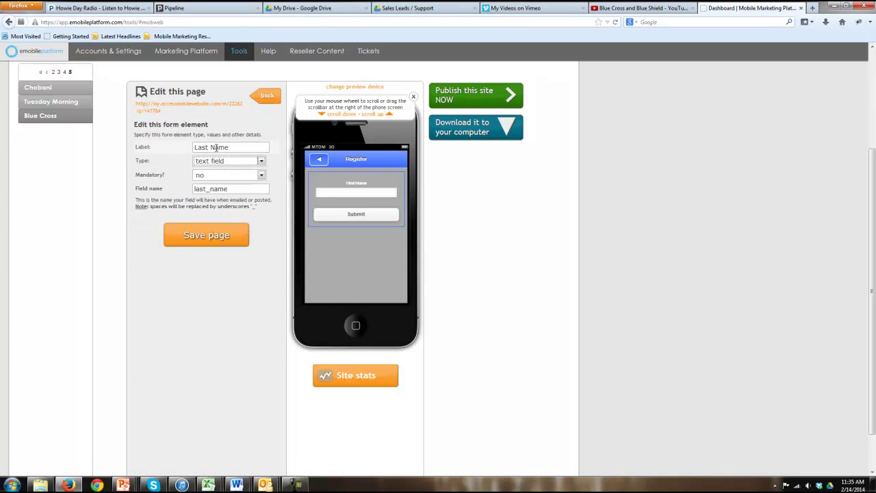
click(220, 175)
click(215, 193)
click(210, 233)
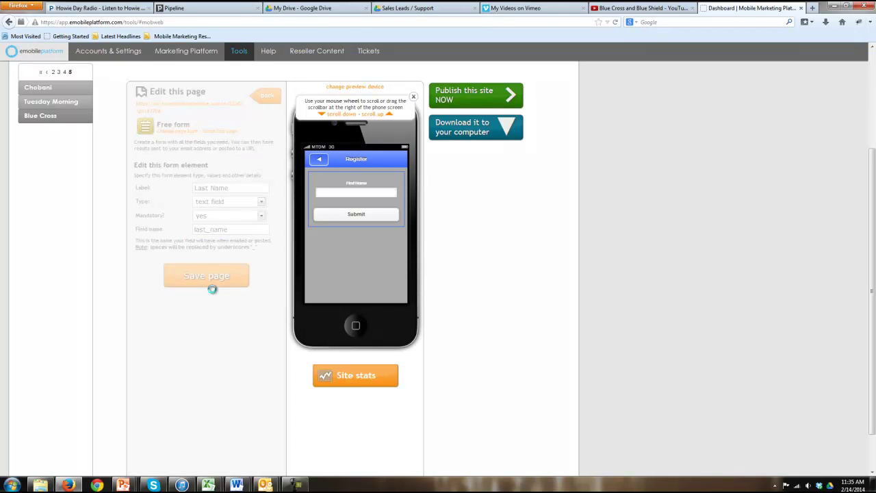
click(267, 97)
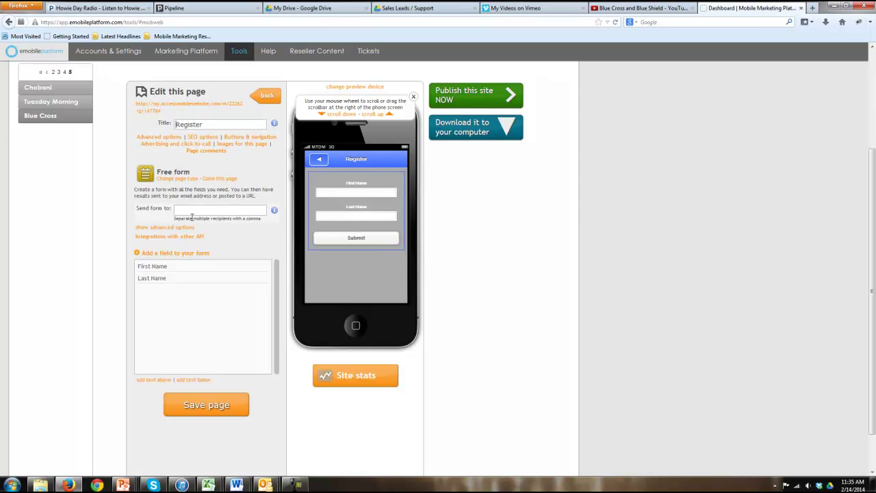
Add an age field of type number
click(180, 252)
click(208, 147)
text(age)
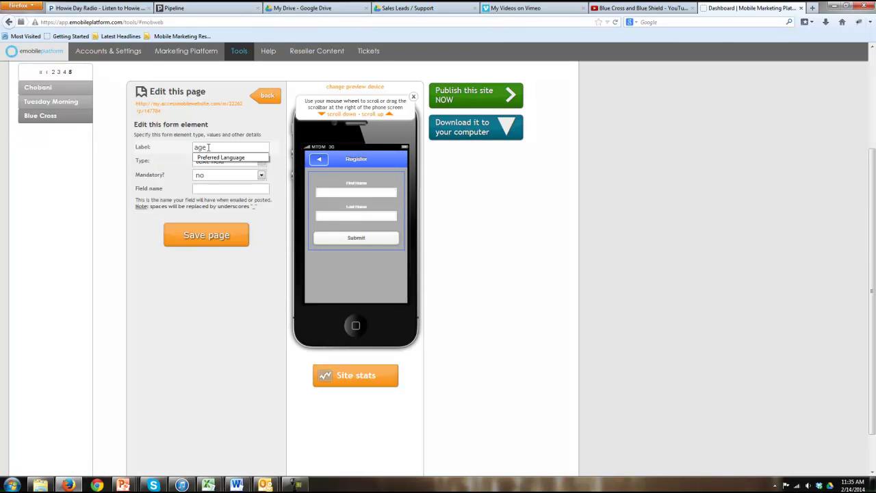
click(217, 160)
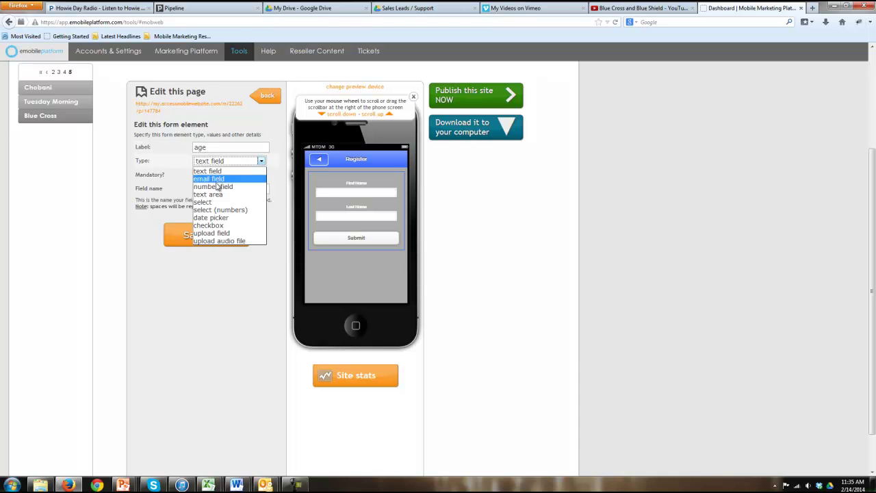
click(216, 186)
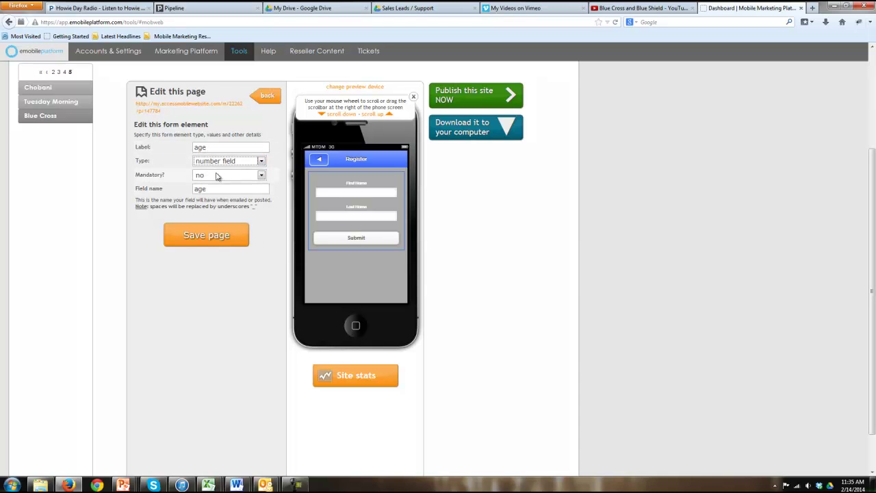
click(211, 233)
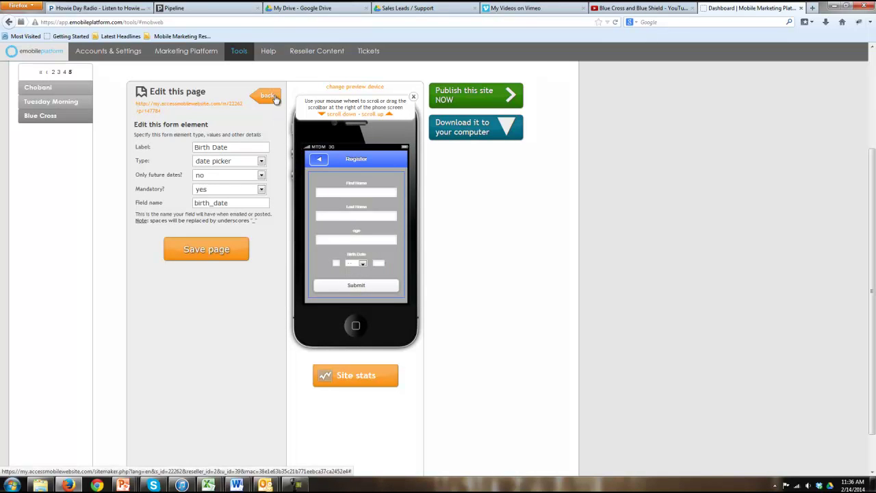
Make 'What is your favorite food?' a select list (Mexican, American, Chinese) and test it in preview
click(244, 161)
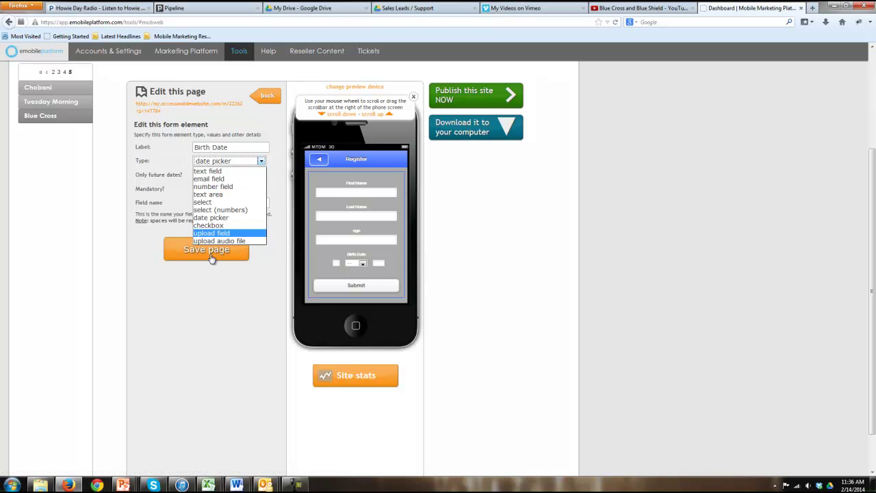
click(217, 202)
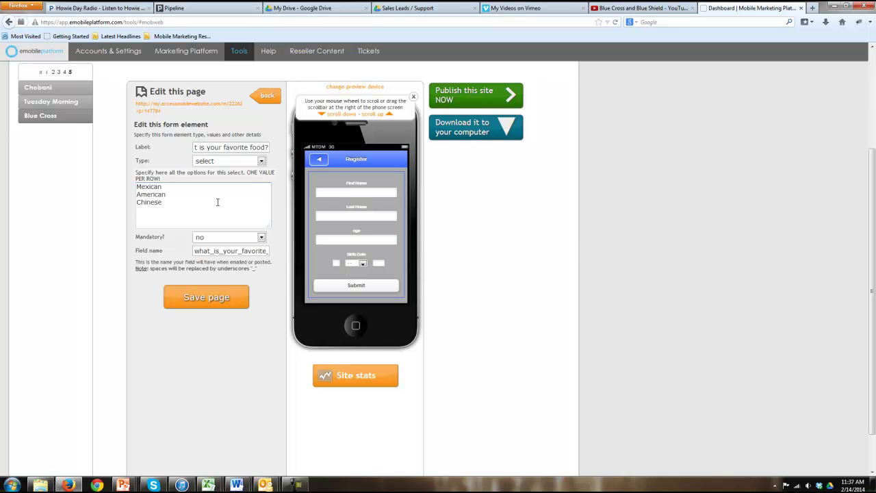
click(205, 306)
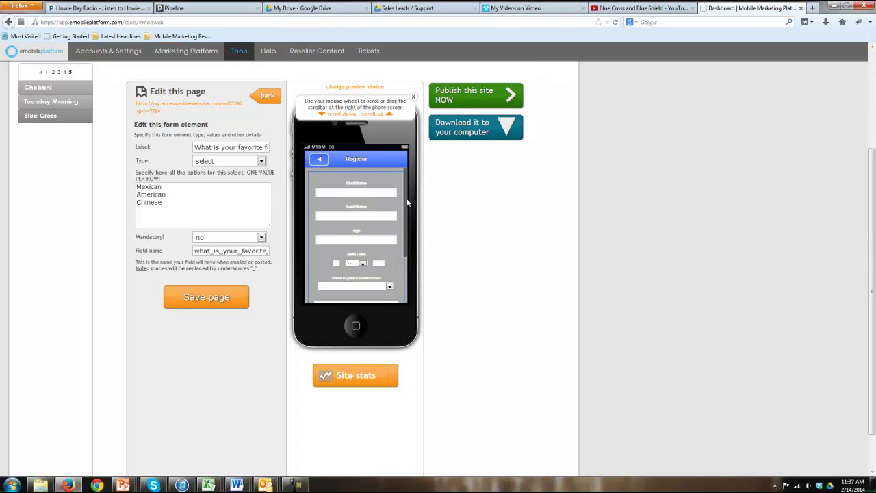
scroll(406, 236, down, 2)
click(375, 238)
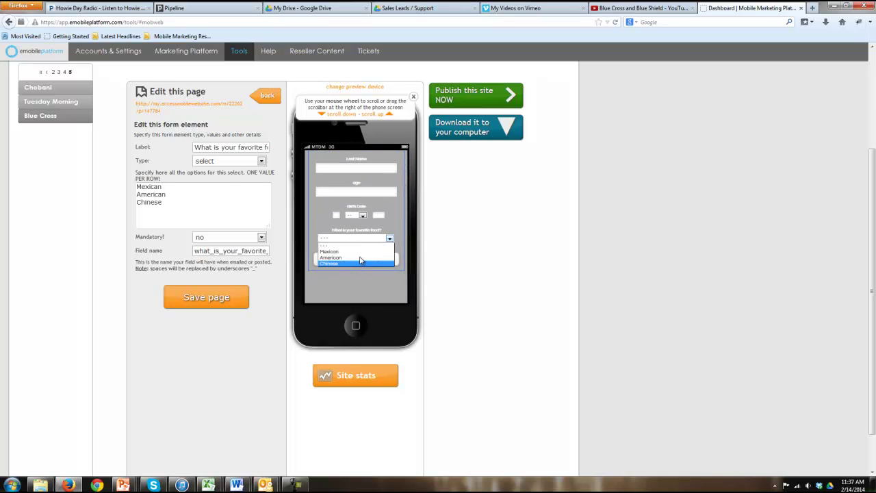
click(357, 252)
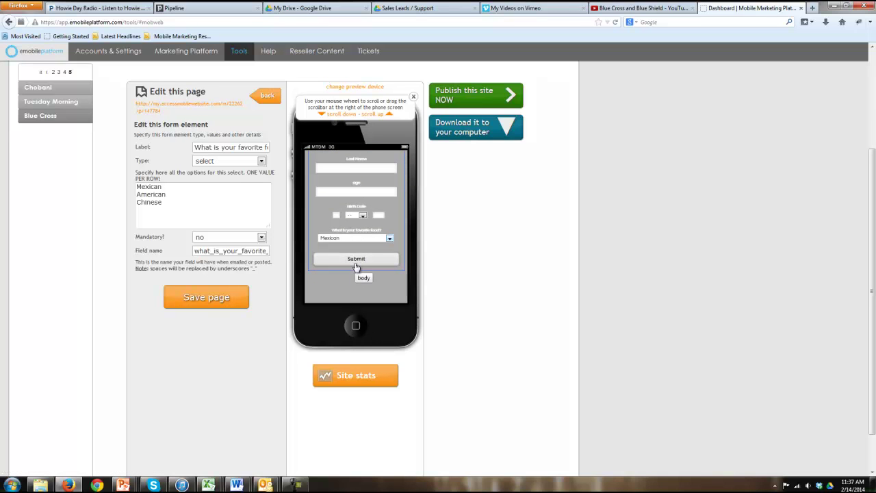
click(263, 99)
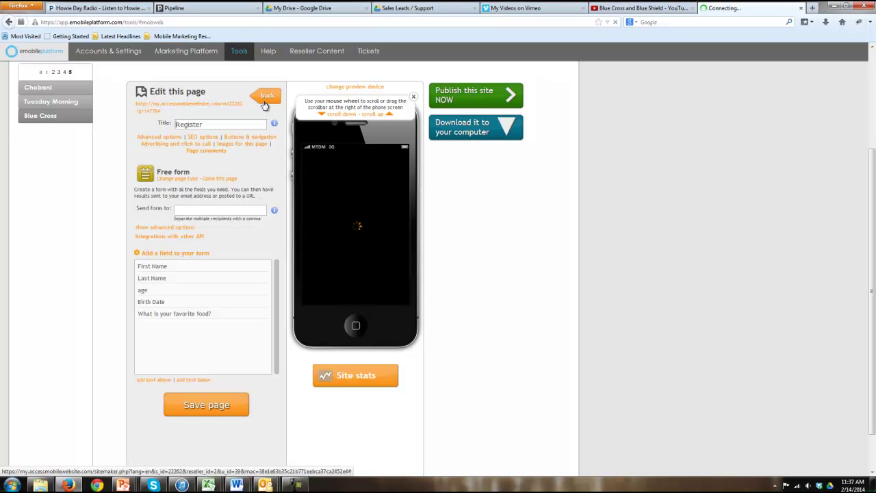
Turn on the home button in Contact US advanced options and save the page
click(264, 99)
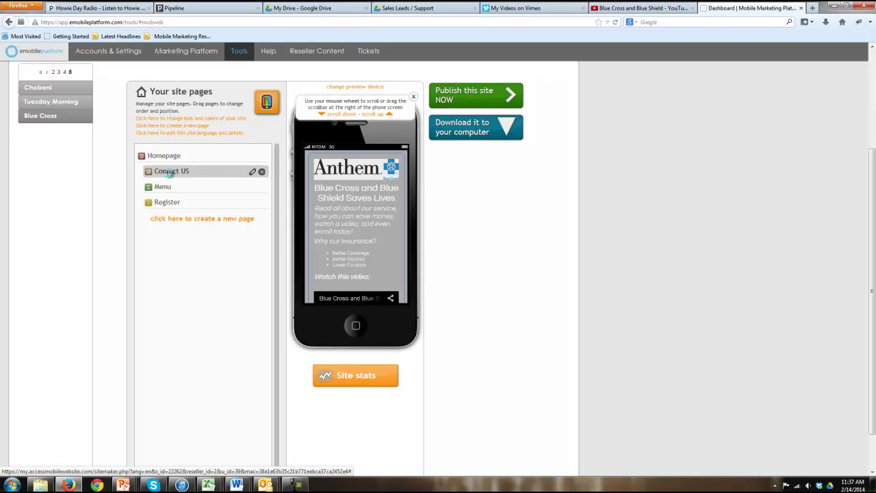
click(170, 175)
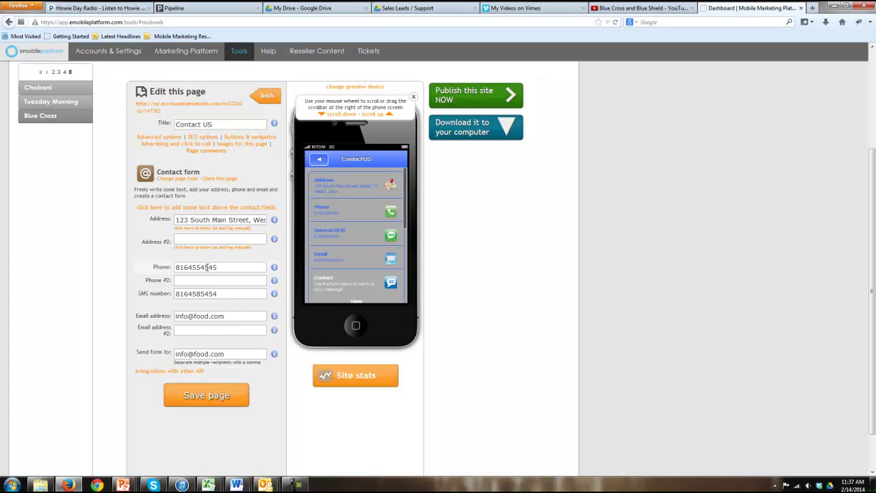
click(172, 136)
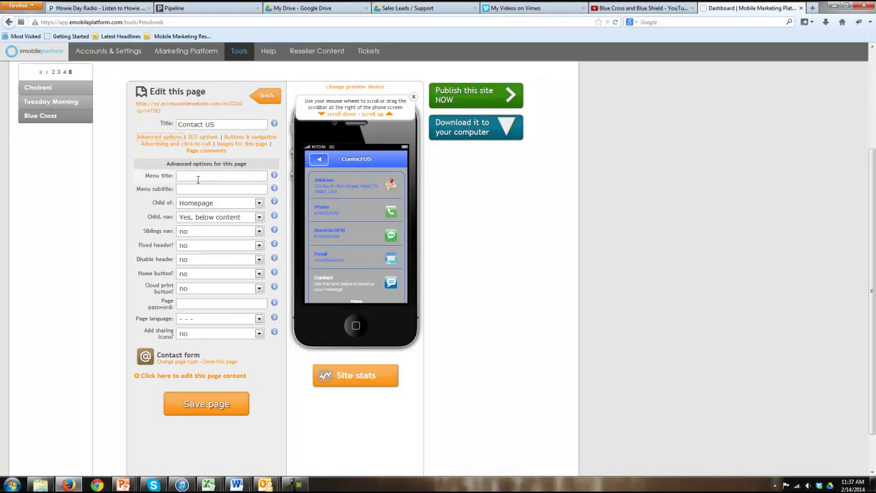
click(191, 275)
click(192, 292)
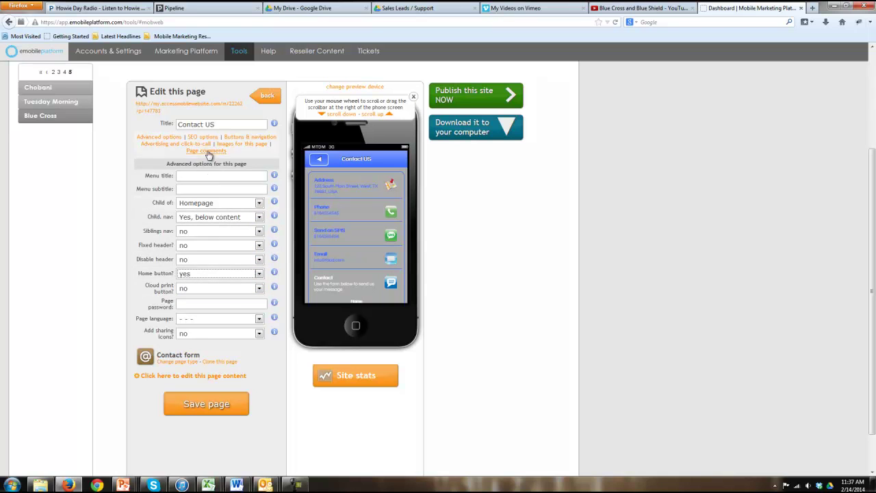
click(213, 407)
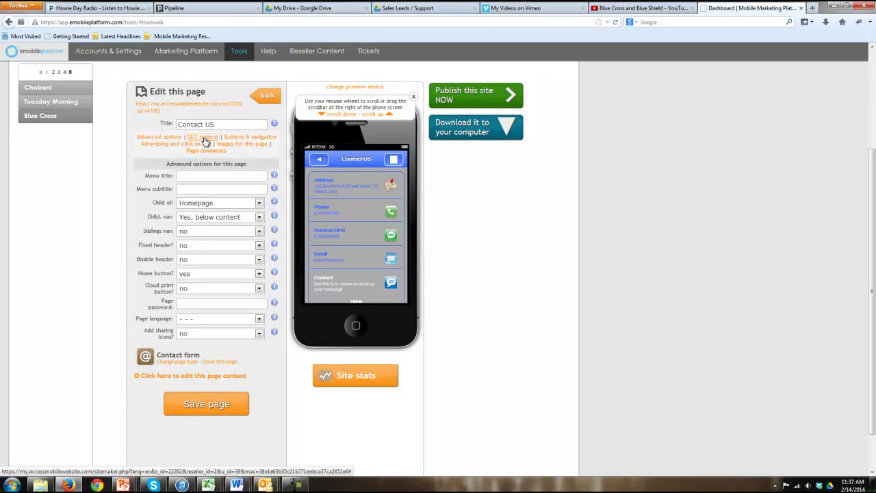
Review the SEO, buttons, advertising, image and comment settings, then return to site pages
click(205, 139)
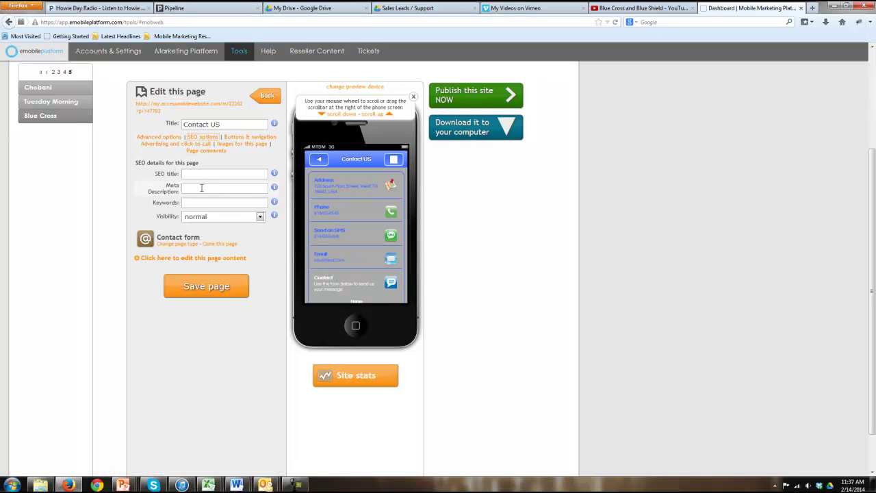
click(238, 138)
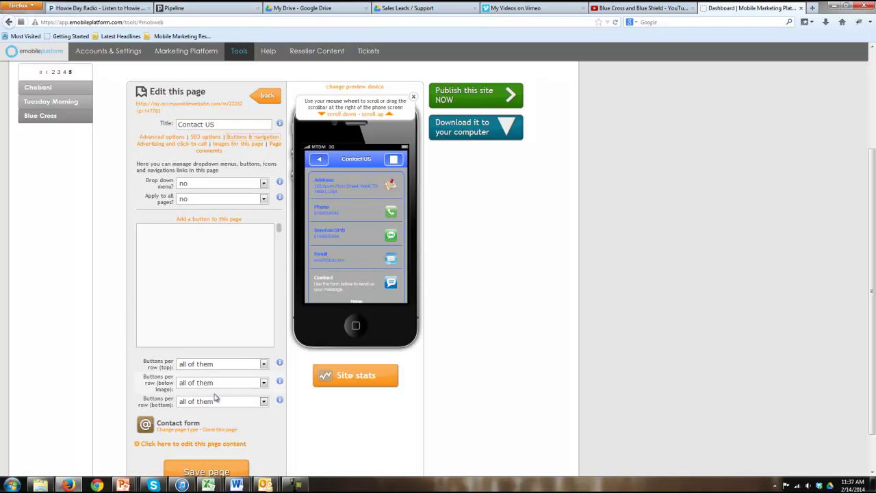
click(181, 147)
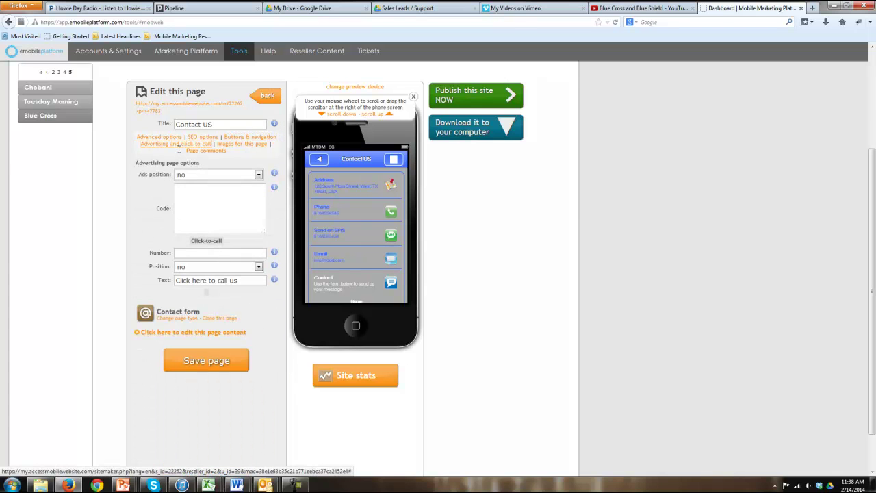
click(222, 146)
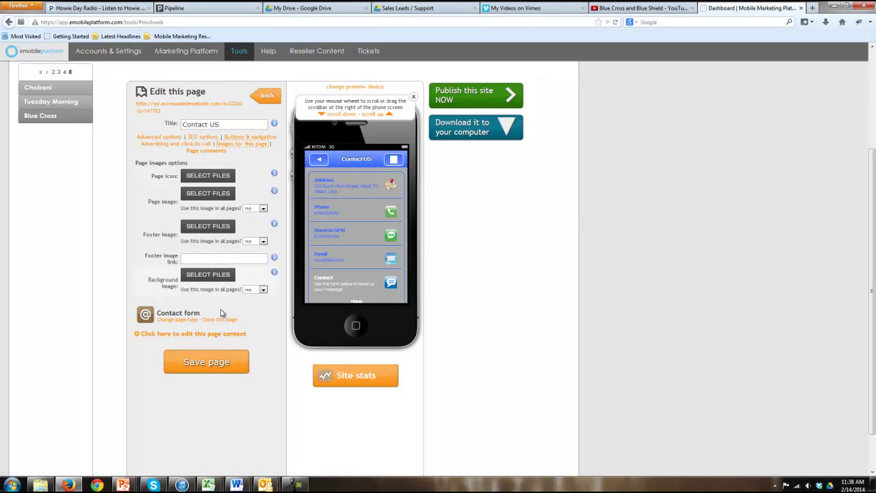
click(205, 150)
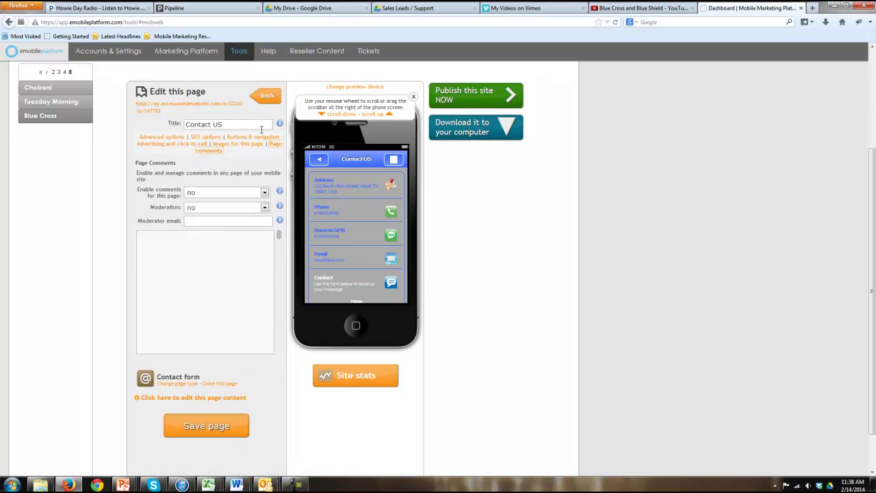
click(268, 99)
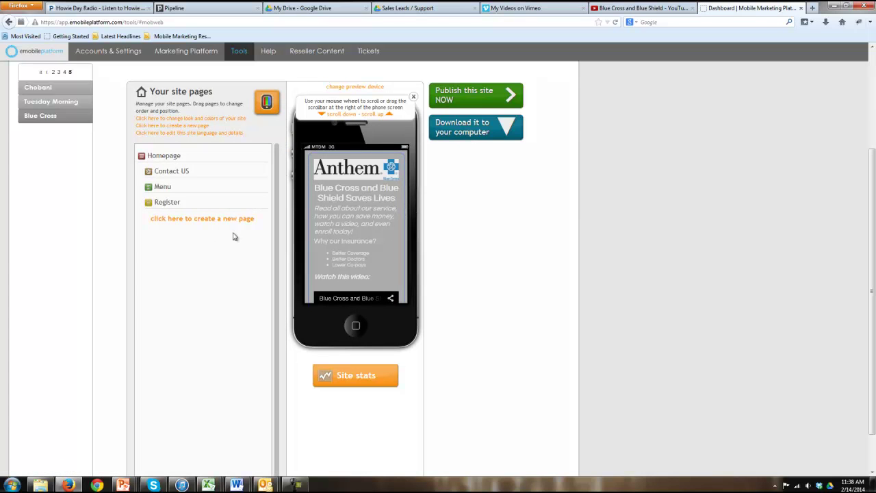
Choose 'Publish this site NOW' for the Blue Cross site
scroll(405, 198, down, 1)
scroll(404, 192, up, 1)
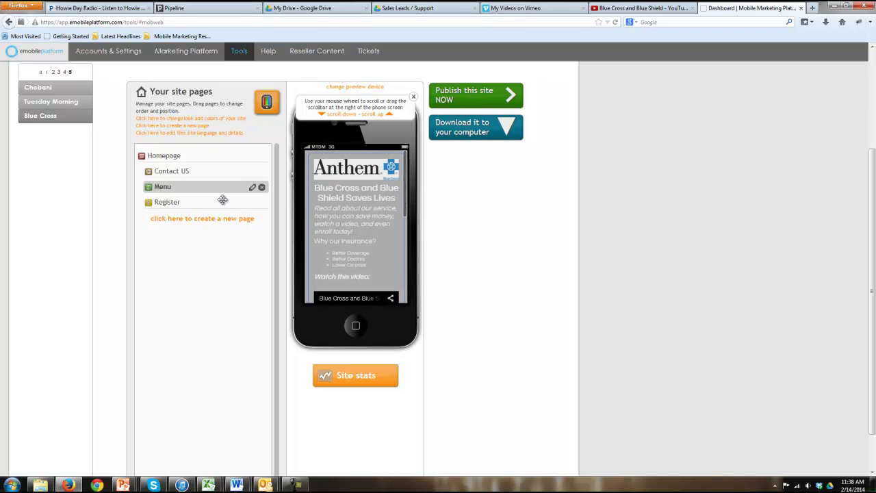
click(191, 219)
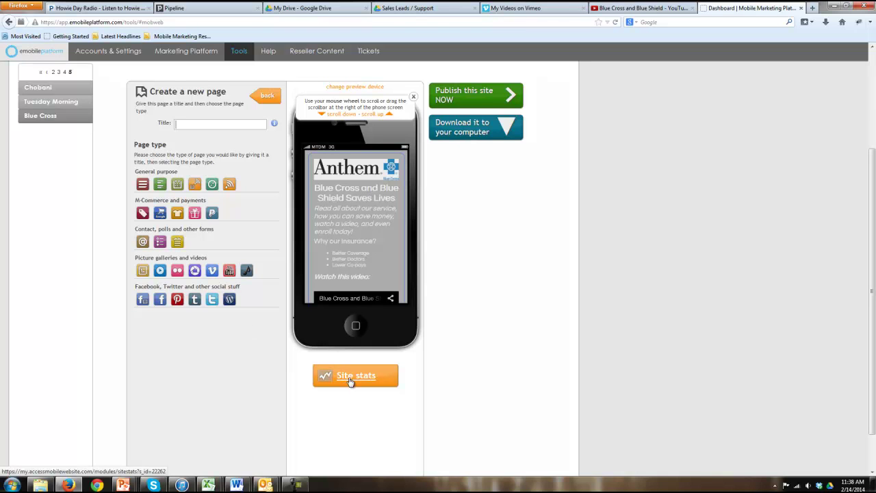
scroll(513, 327, up, 2)
click(474, 182)
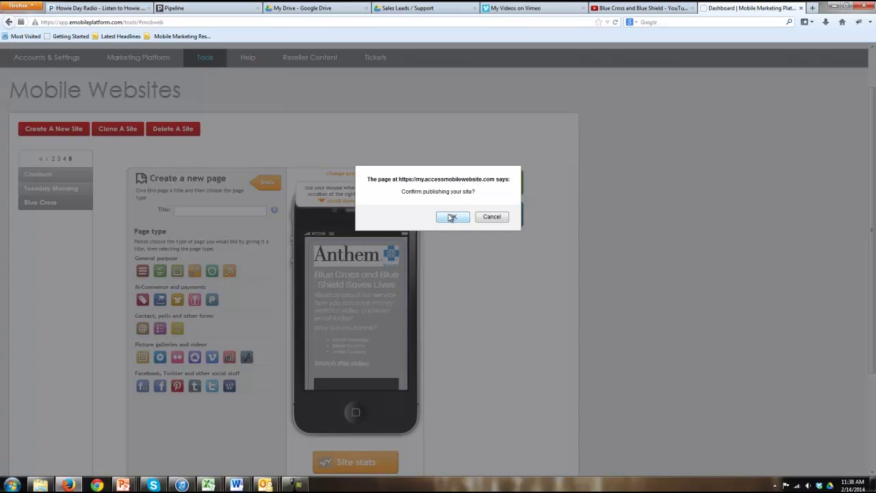
Confirm publishing the Blue Cross site and select its embed code snippet
click(452, 217)
scroll(453, 354, down, 1)
scroll(410, 294, up, 2)
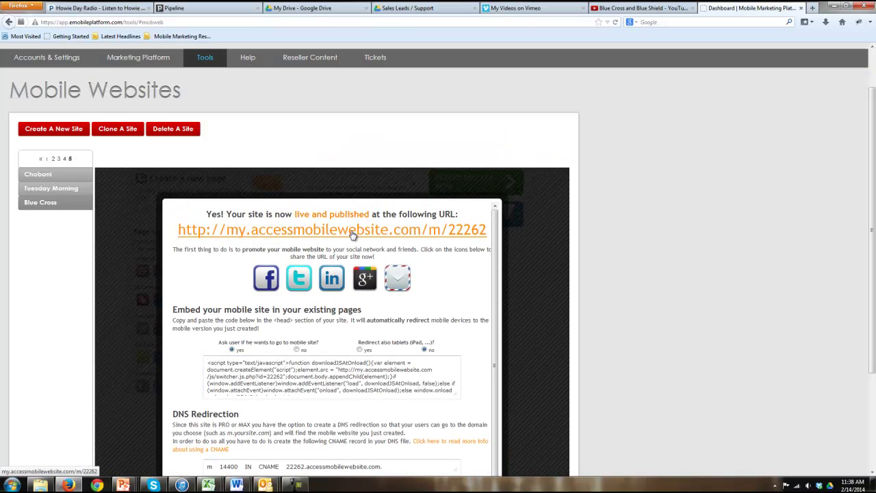
scroll(343, 371, down, 2)
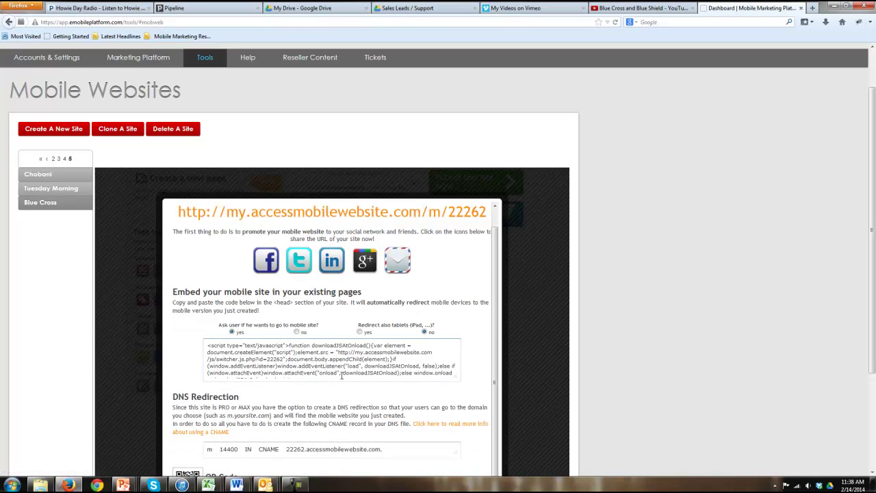
triple_click(341, 349)
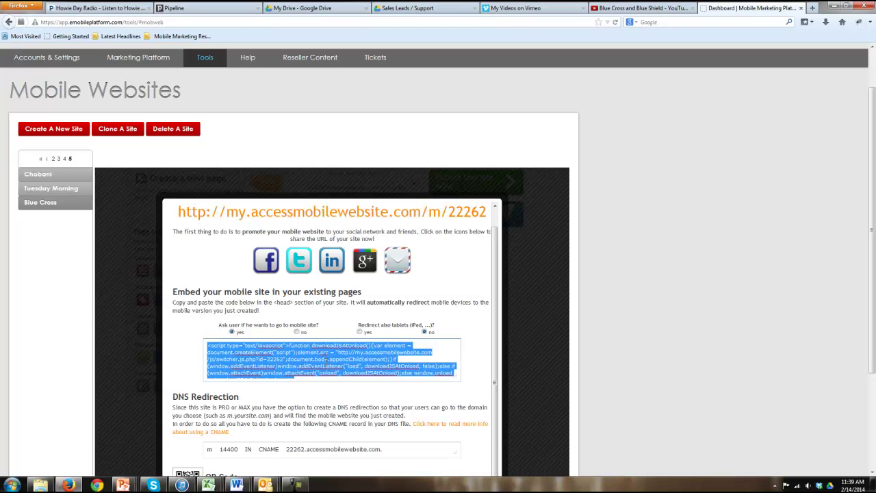
scroll(325, 358, down, 3)
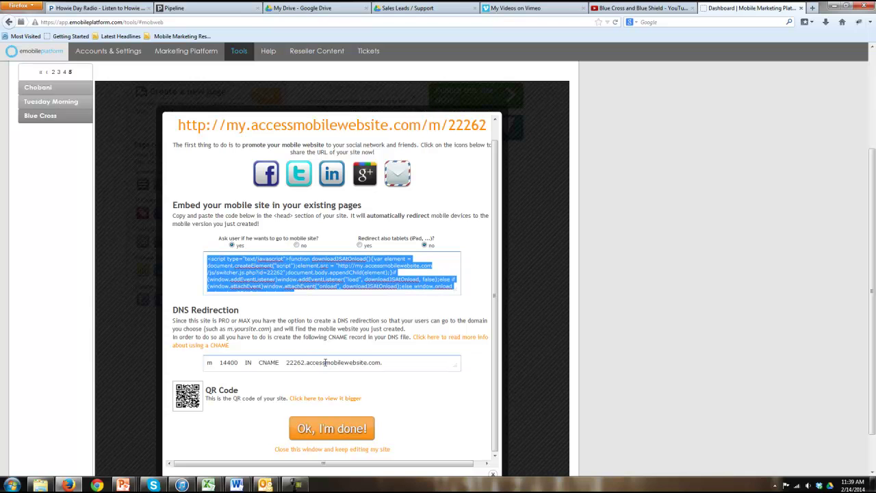
click(325, 362)
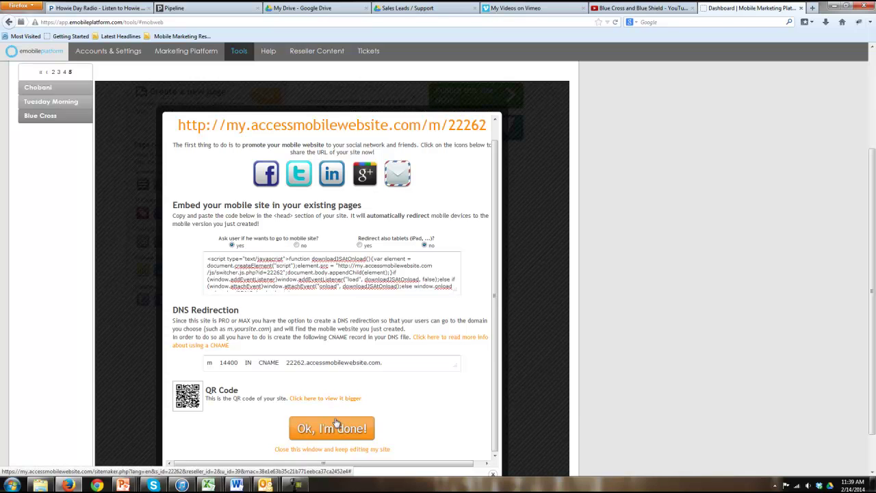
scroll(336, 423, up, 1)
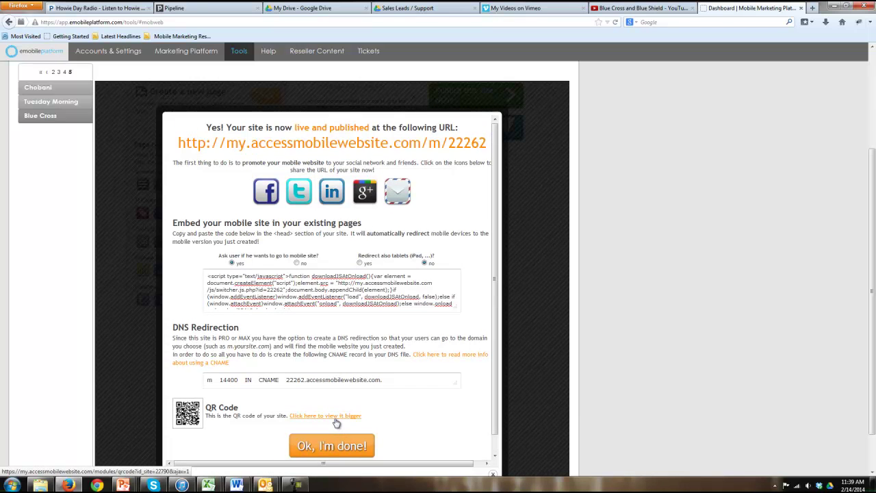
scroll(336, 423, up, 3)
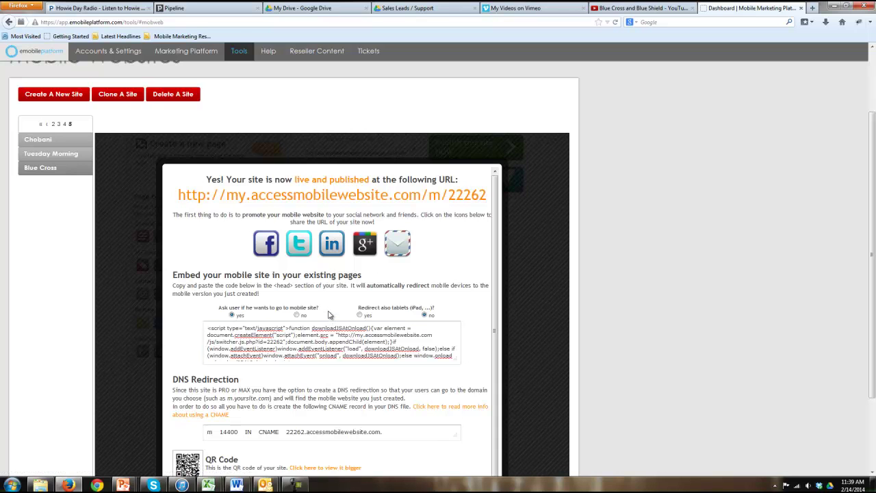
right_click(320, 200)
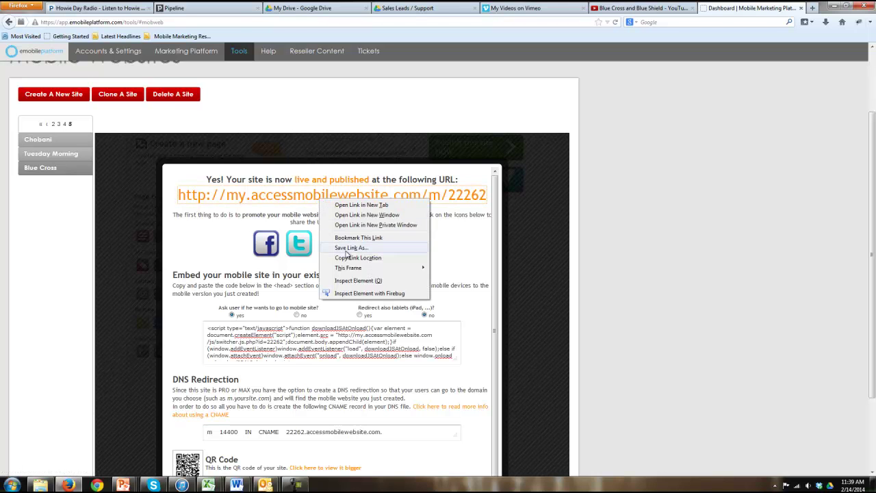
click(347, 258)
scroll(147, 284, up, 3)
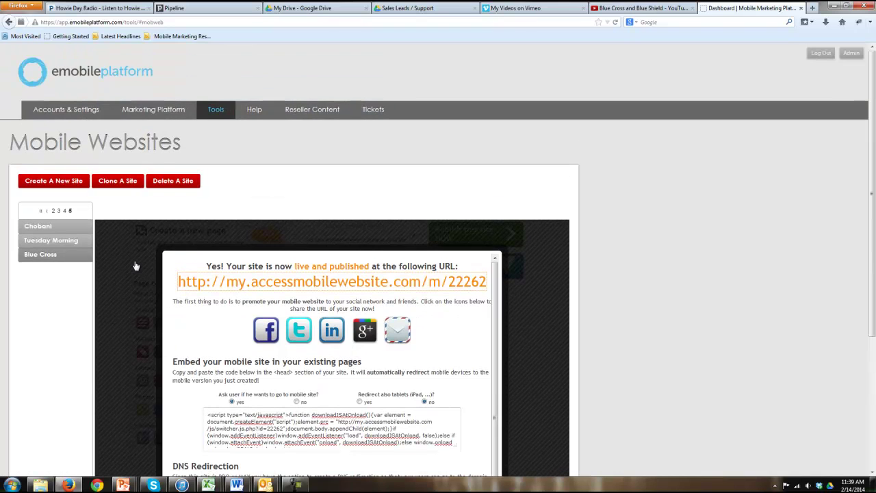
Start a new SMS keyword campaign from the Keyword campaigns list for the chosen account
click(129, 114)
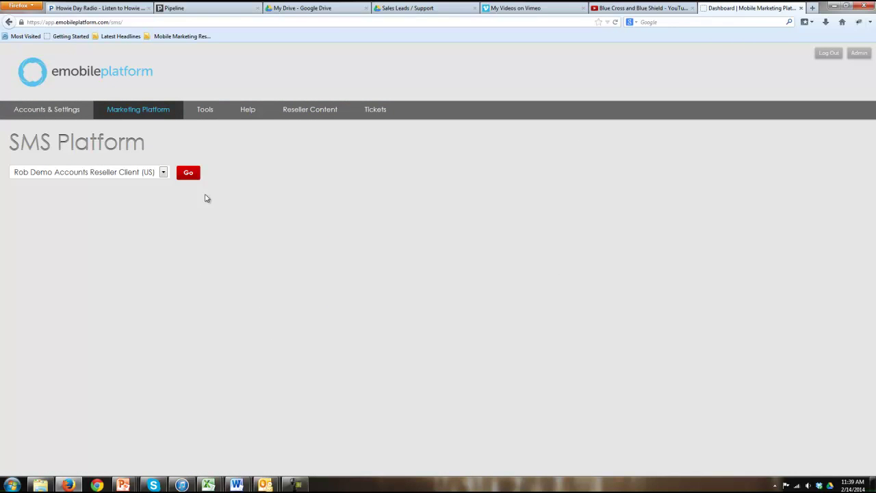
click(189, 174)
mouse_move(99, 191)
click(91, 223)
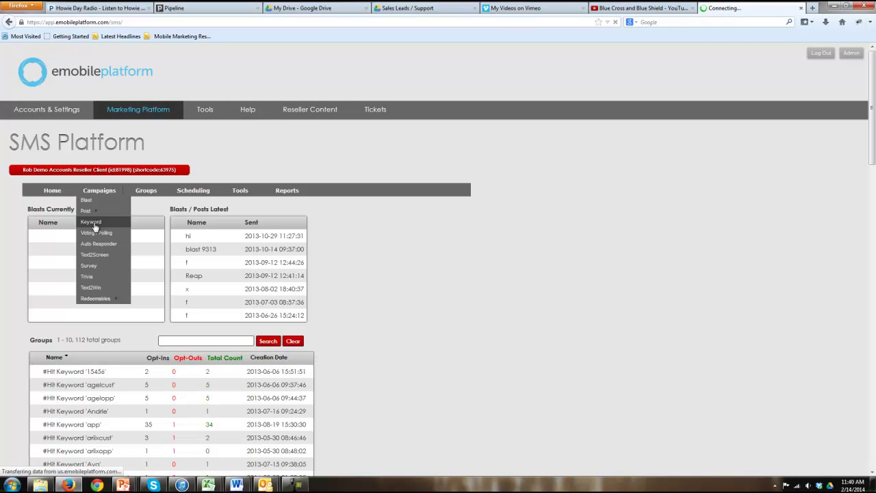
click(42, 215)
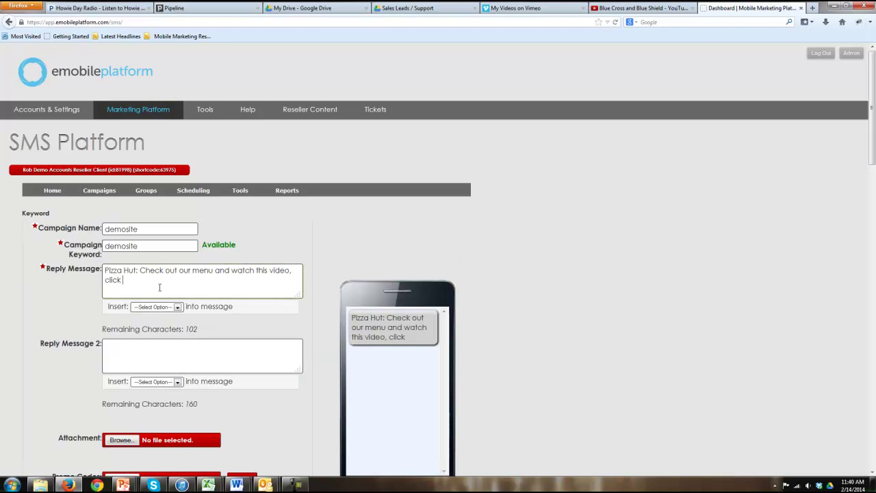
click(163, 306)
click(166, 316)
click(173, 321)
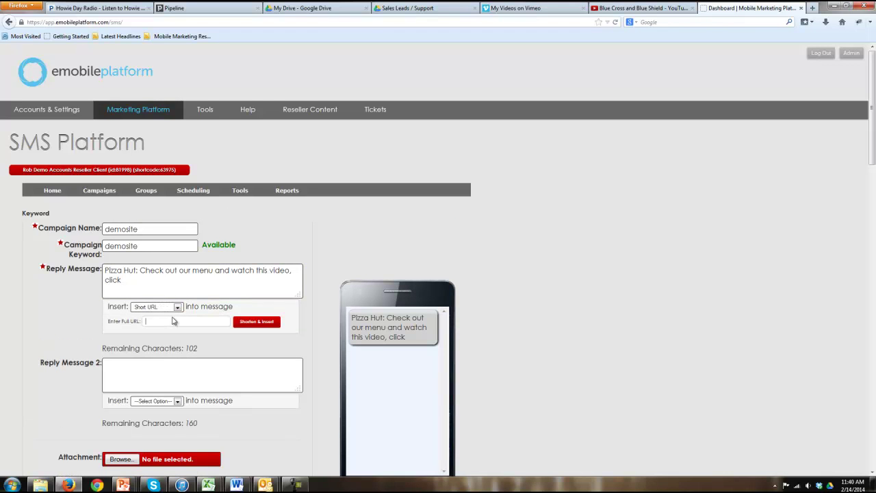
key(ctrl+v)
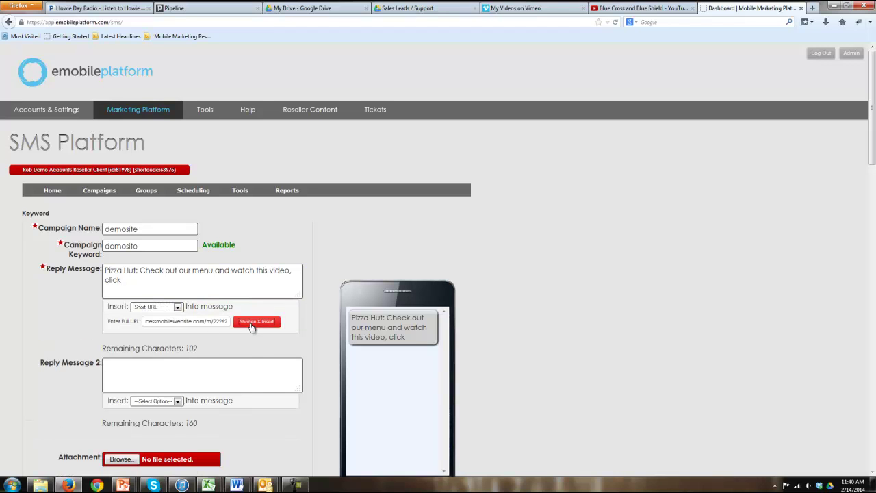
click(255, 321)
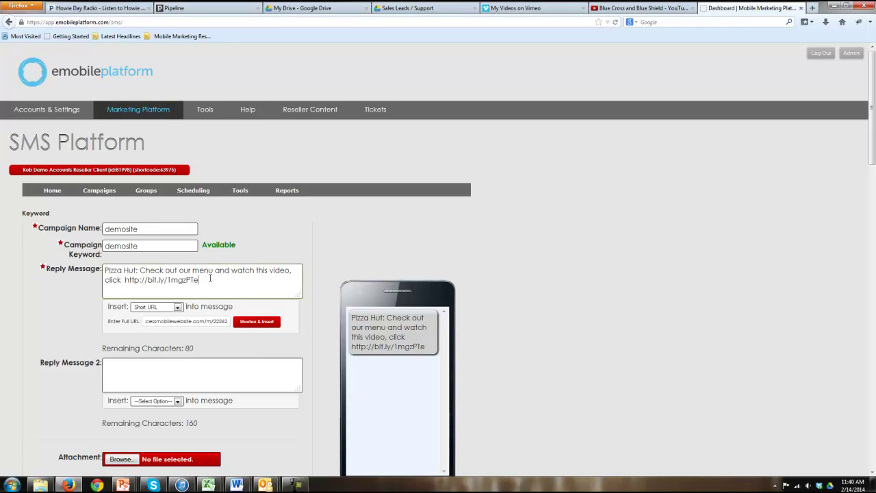
Finish the reply with 'watch' and the '4 more, up to 3/mo HELP/STOP' notice
text(watch)
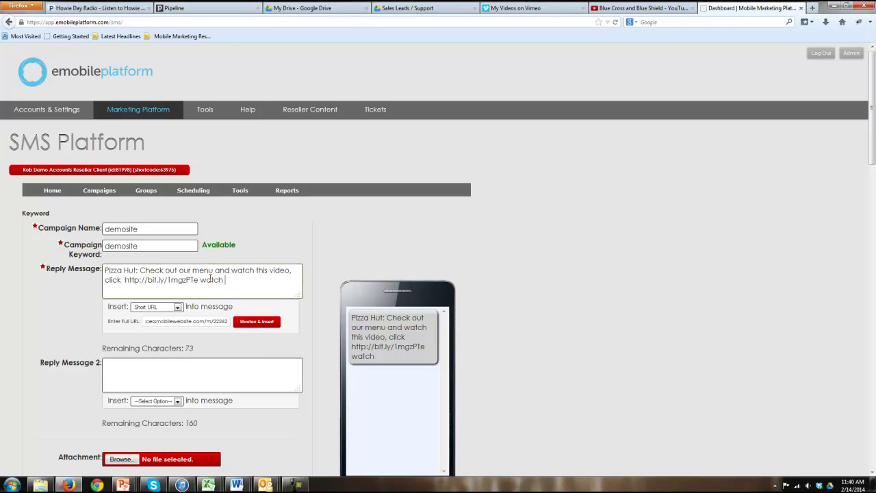
key(ctrl+v)
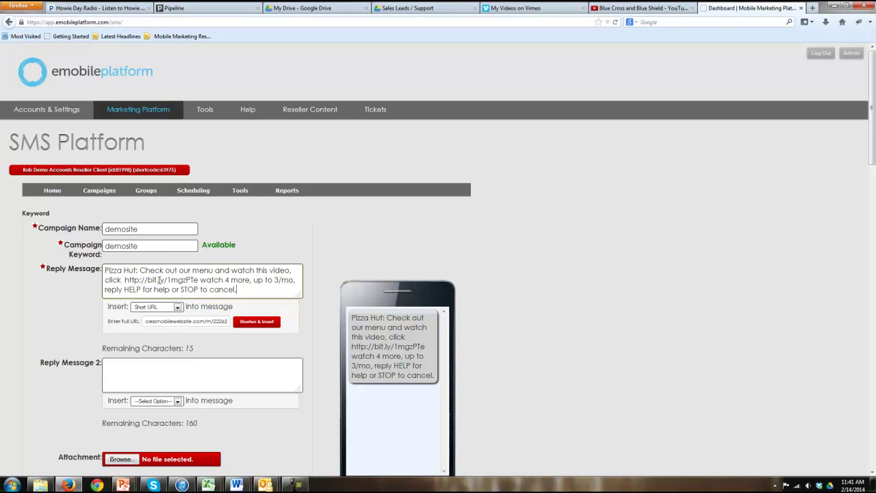
scroll(158, 284, down, 5)
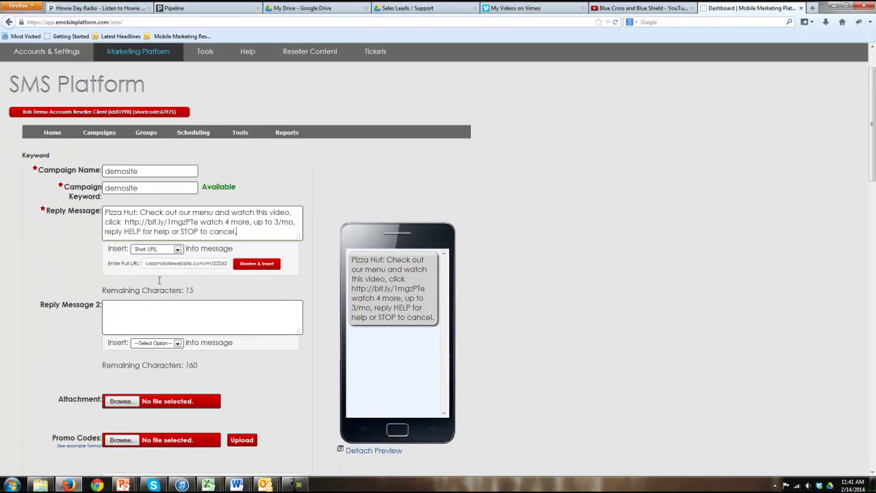